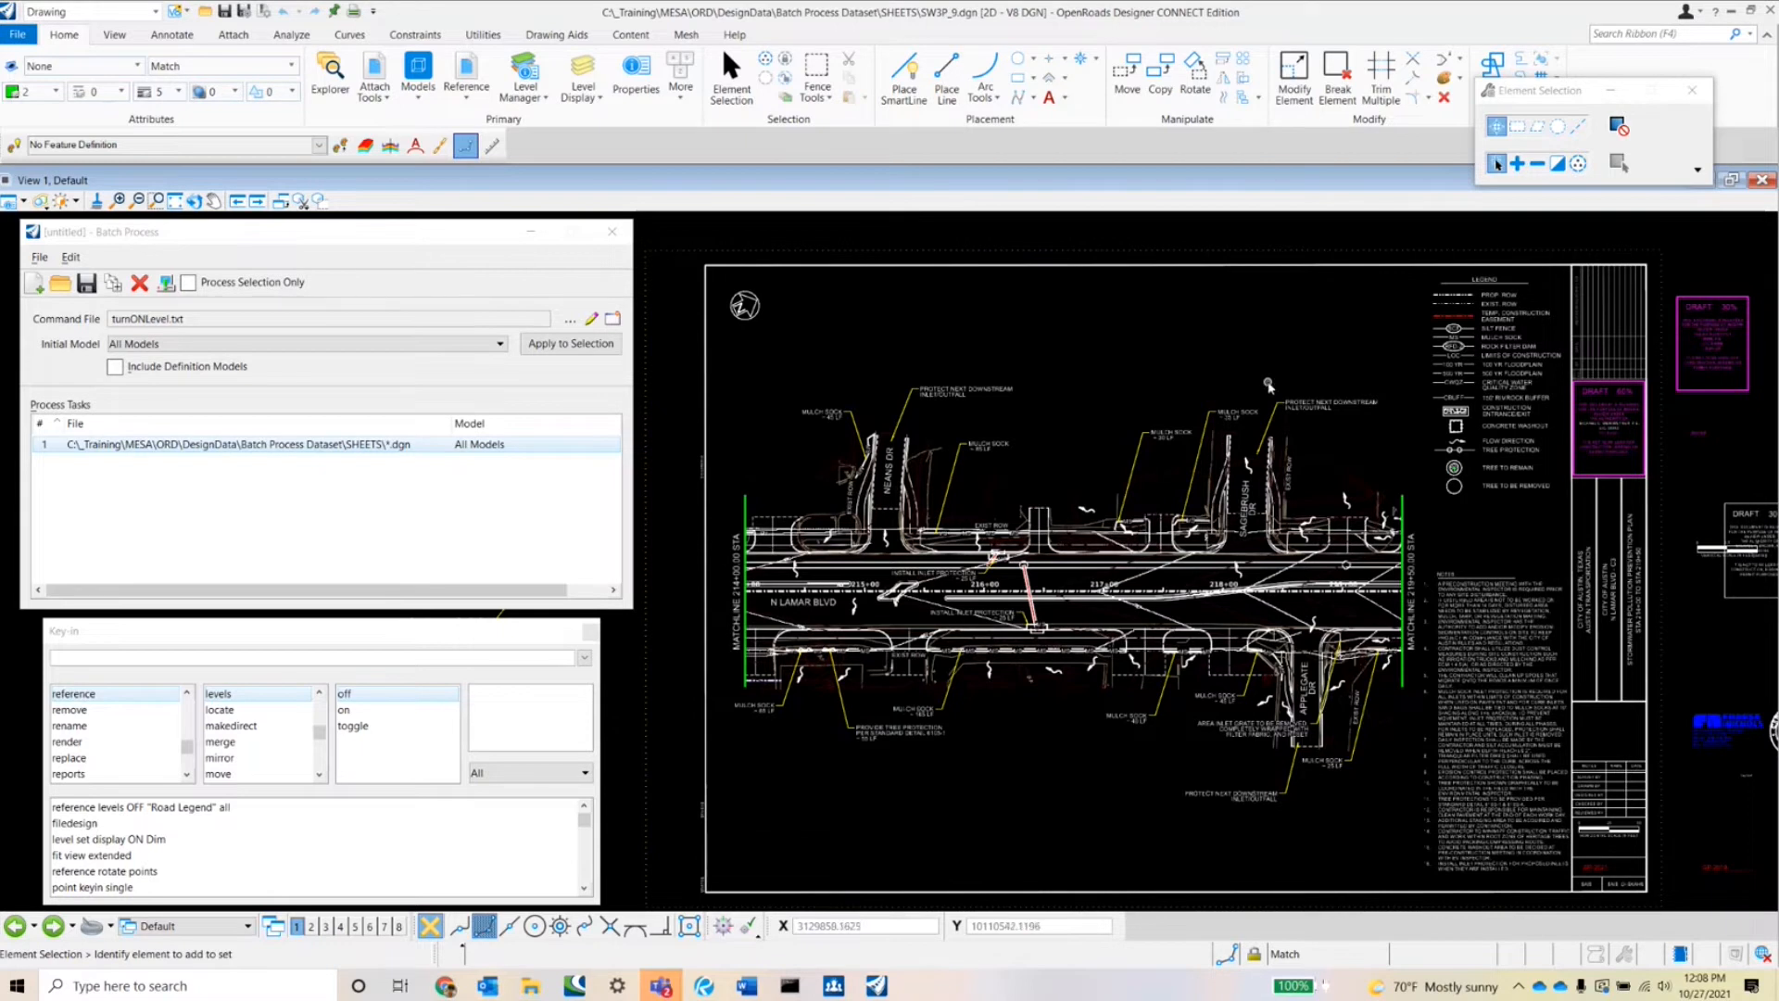
# Run the key-in reference levels OFF "Road Legend" all and apply it to View 1.
pyautogui.click(110, 658)
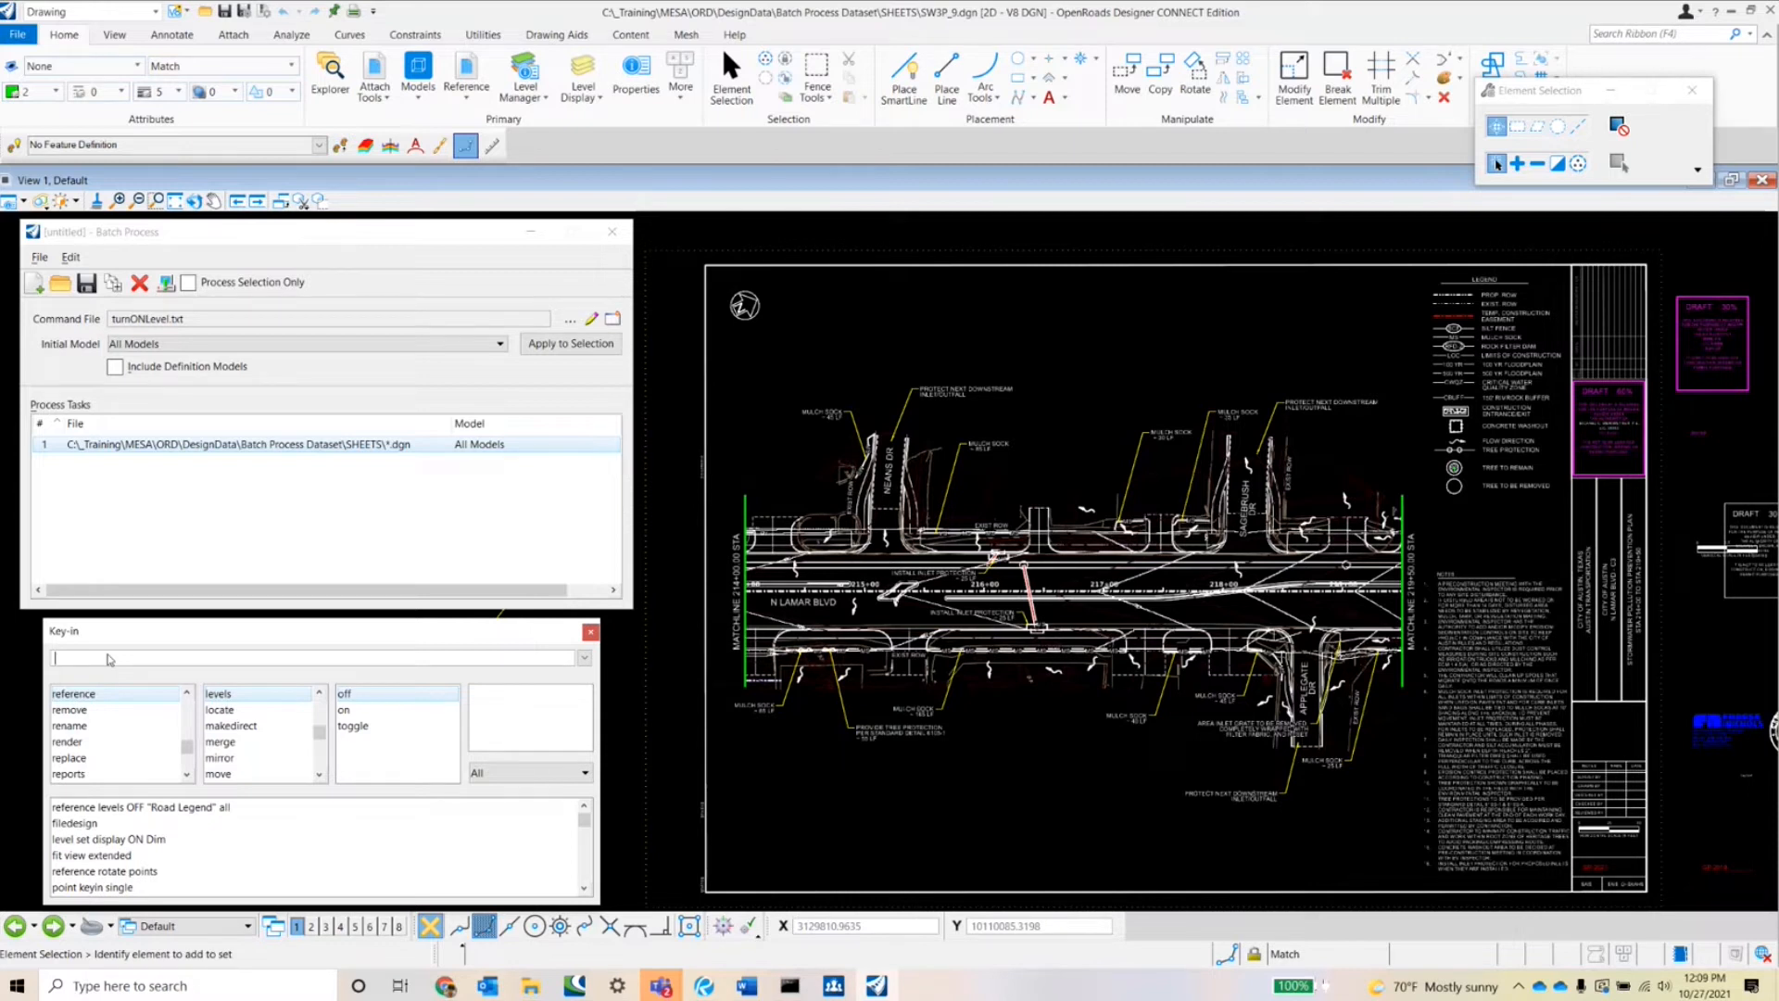
pyautogui.write('reference')
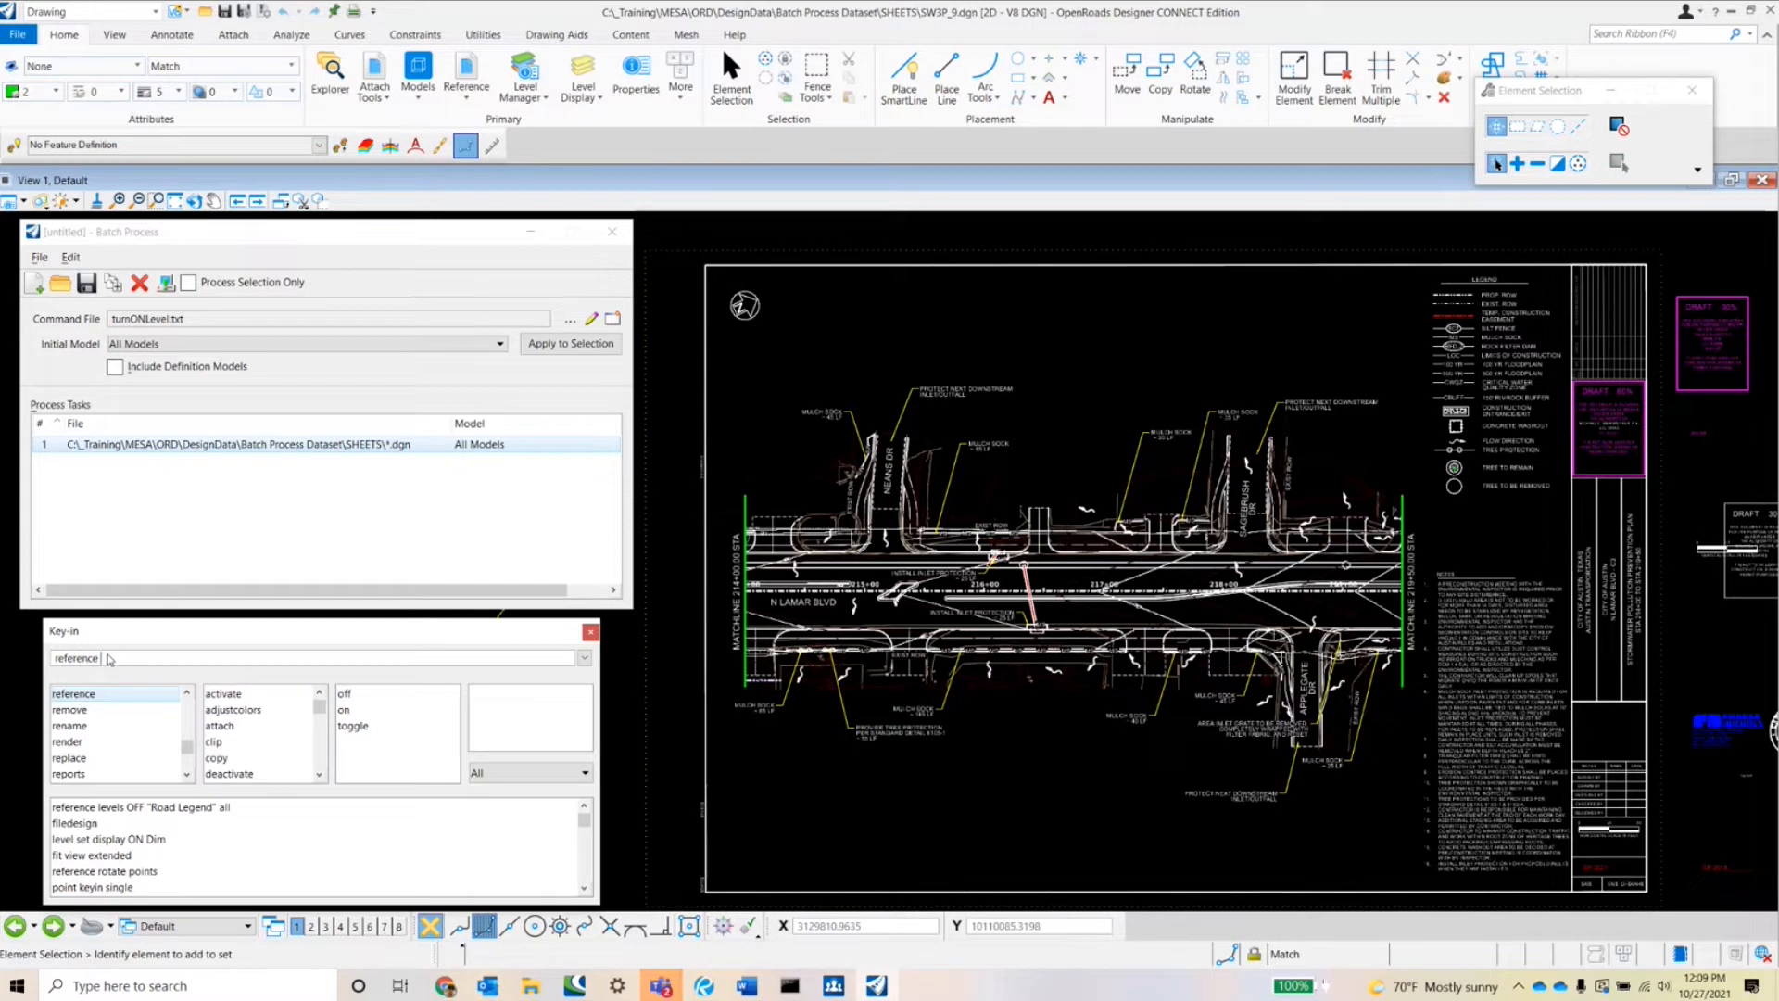
pyautogui.write(' levels OFF')
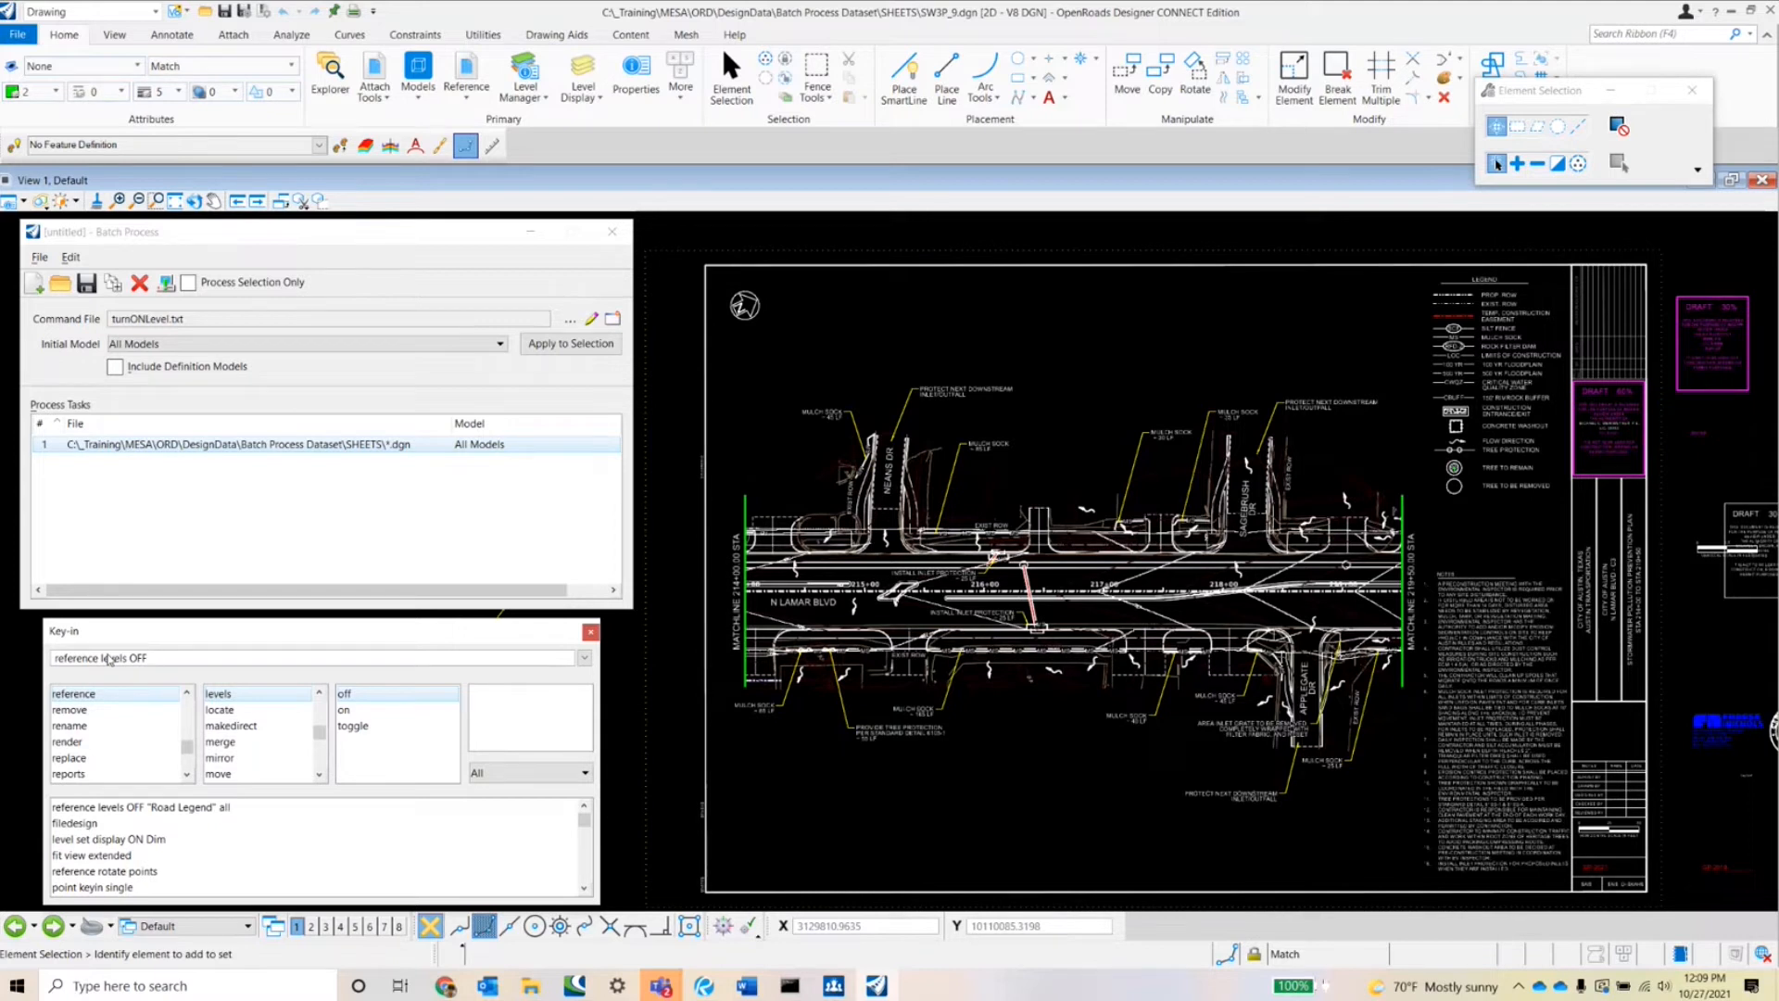
pyautogui.write('"Road Legend')
pyautogui.write('all')
pyautogui.press('Return')
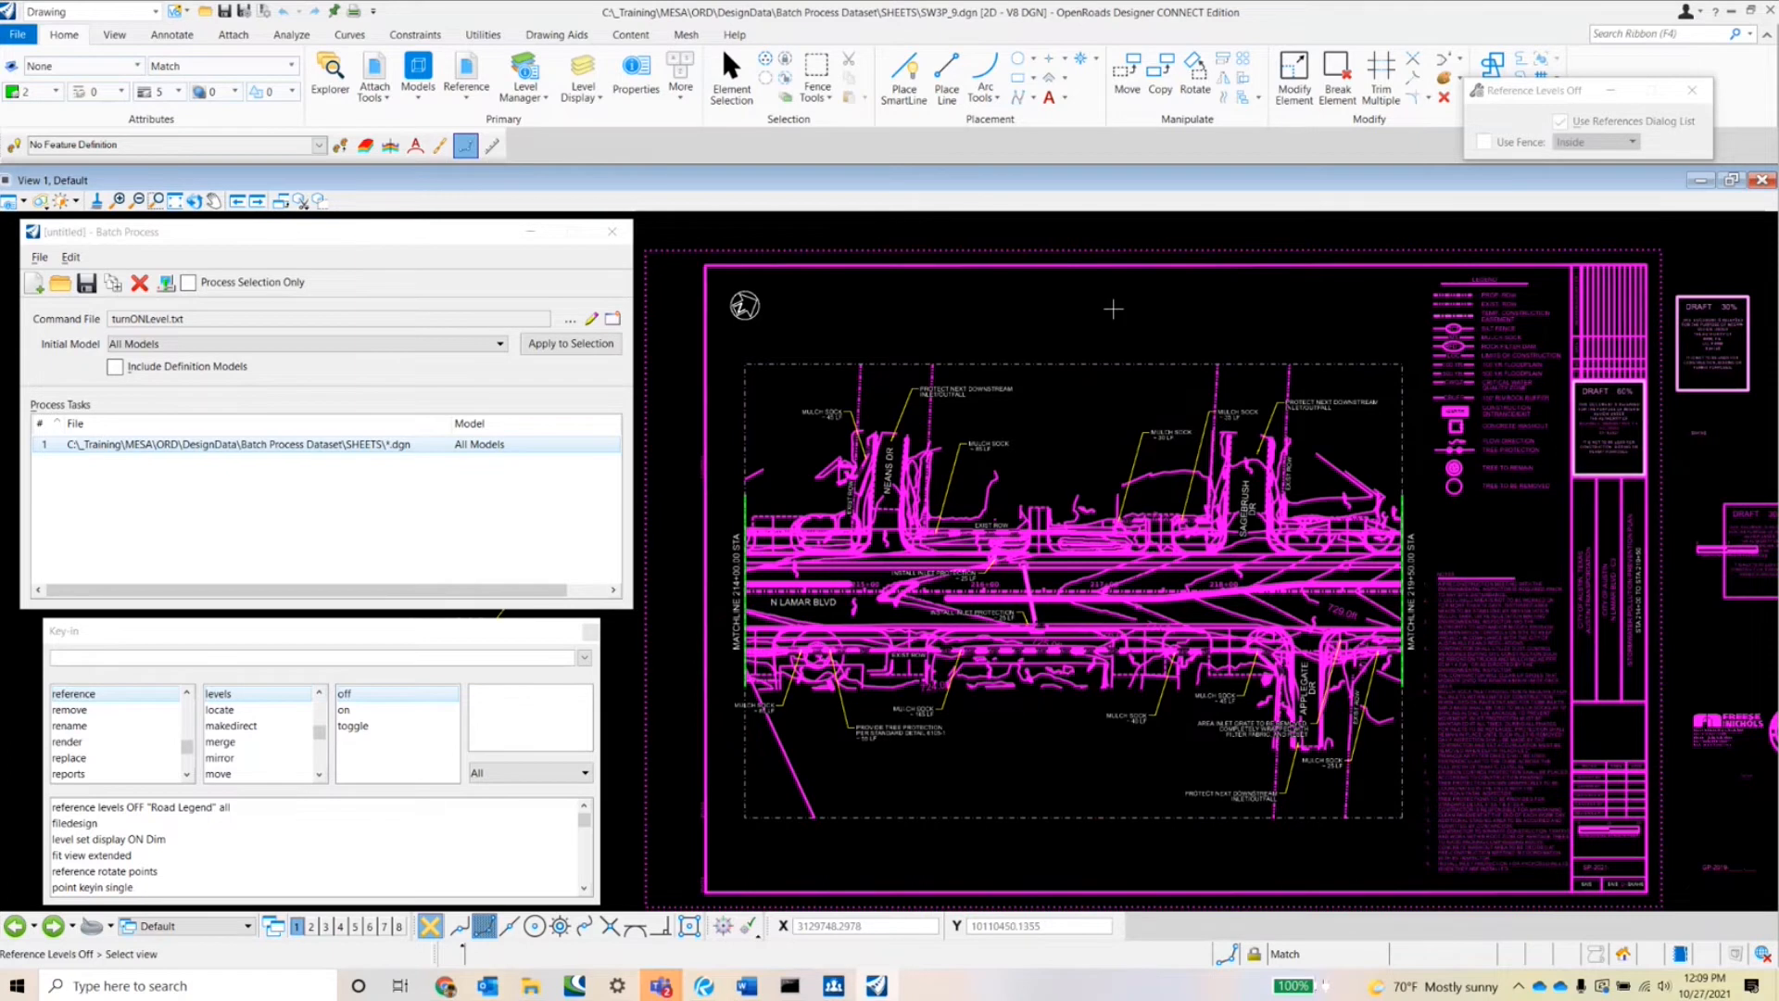
pyautogui.click(1114, 310)
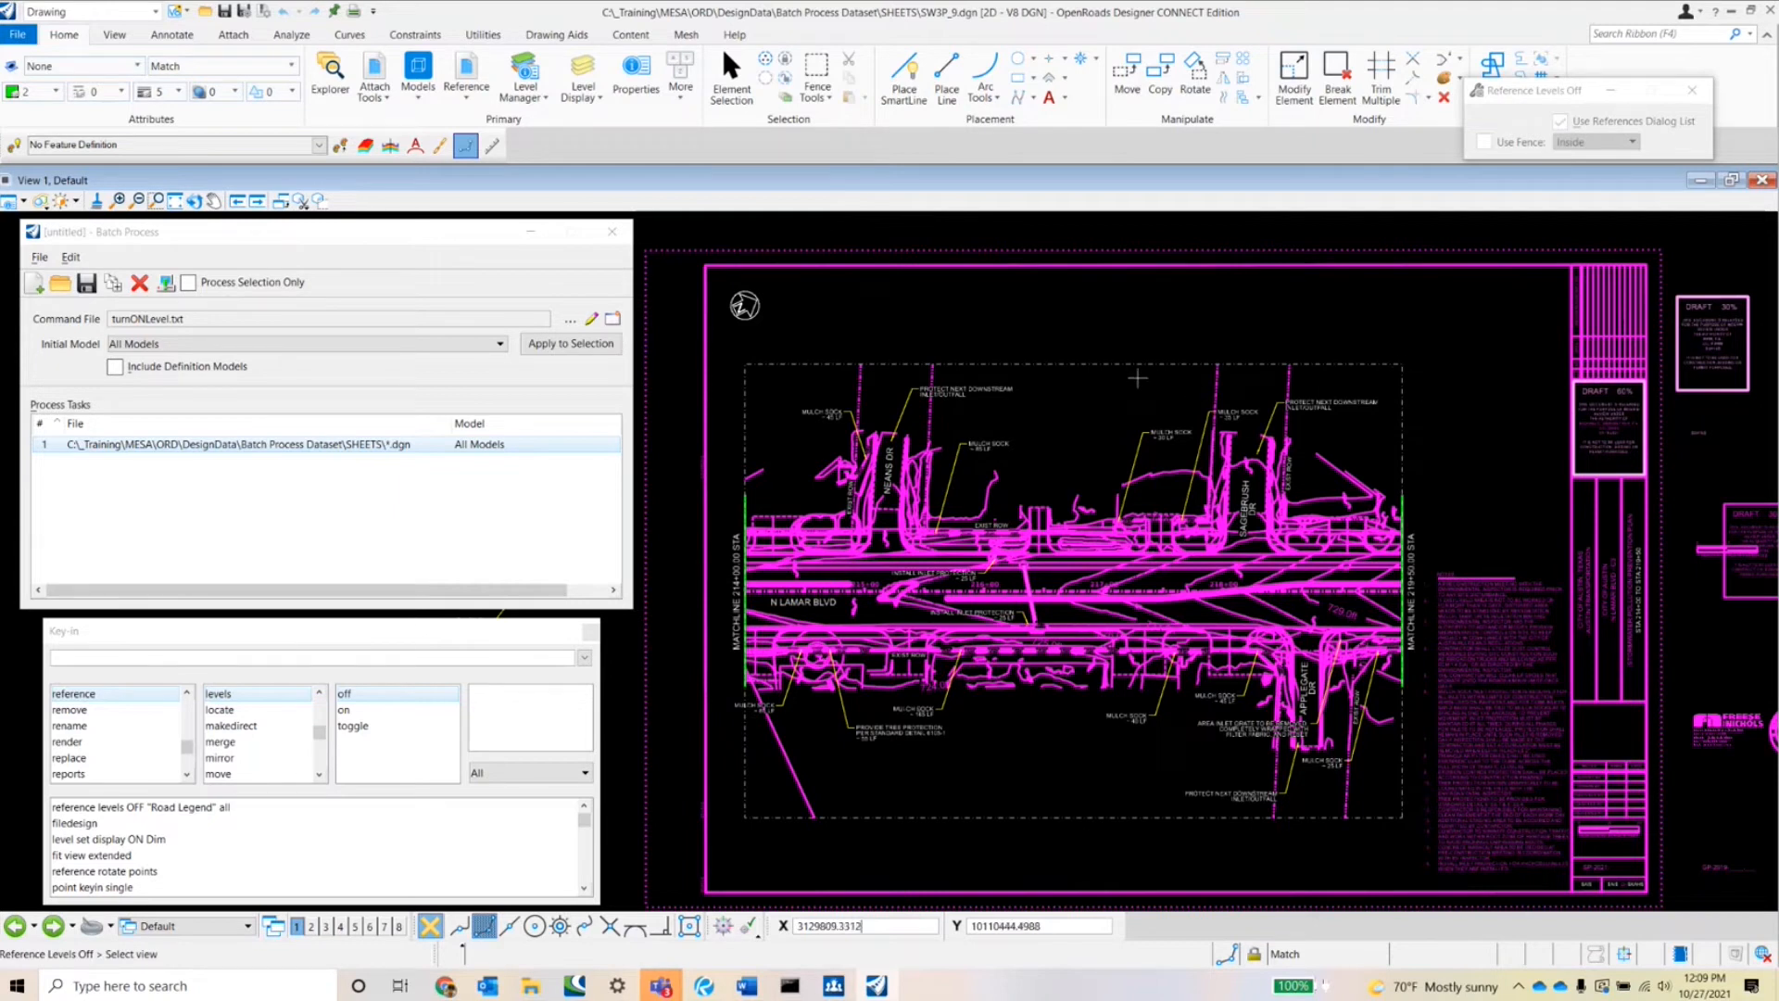
# Create a new batch process command file named turnOFFRefLevel in the New Command Scripts folder.
pyautogui.click(470, 237)
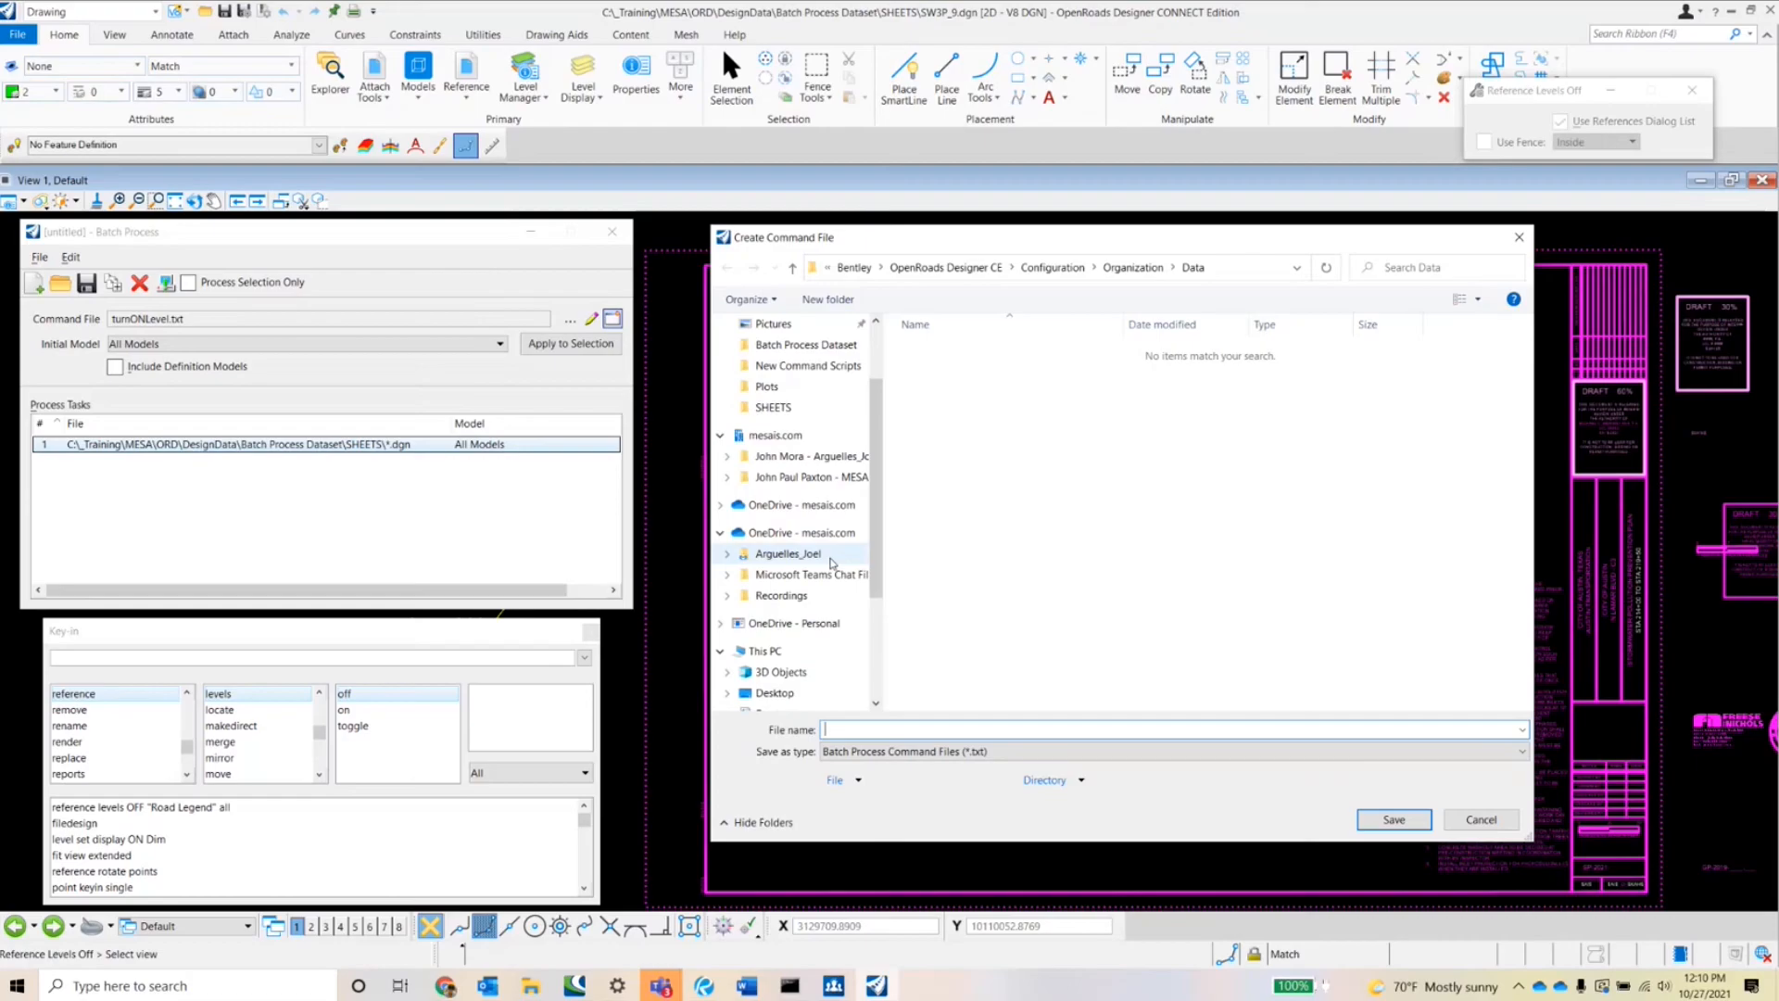
pyautogui.click(808, 462)
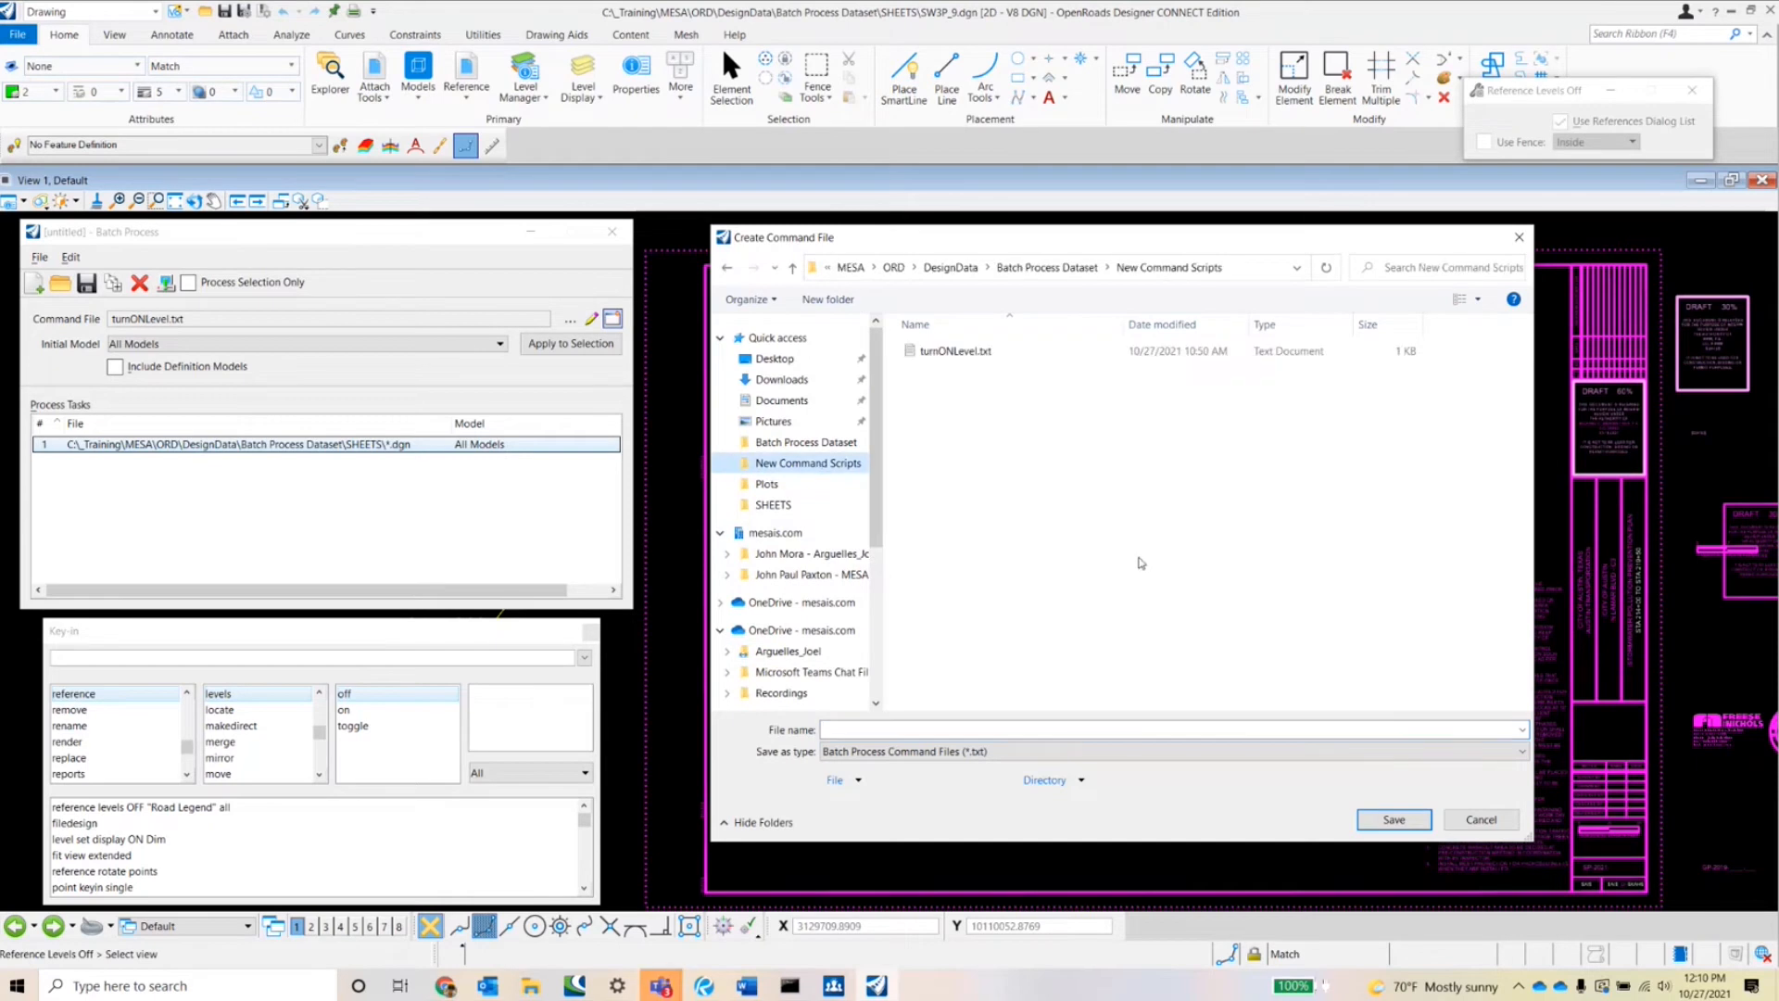
pyautogui.click(950, 731)
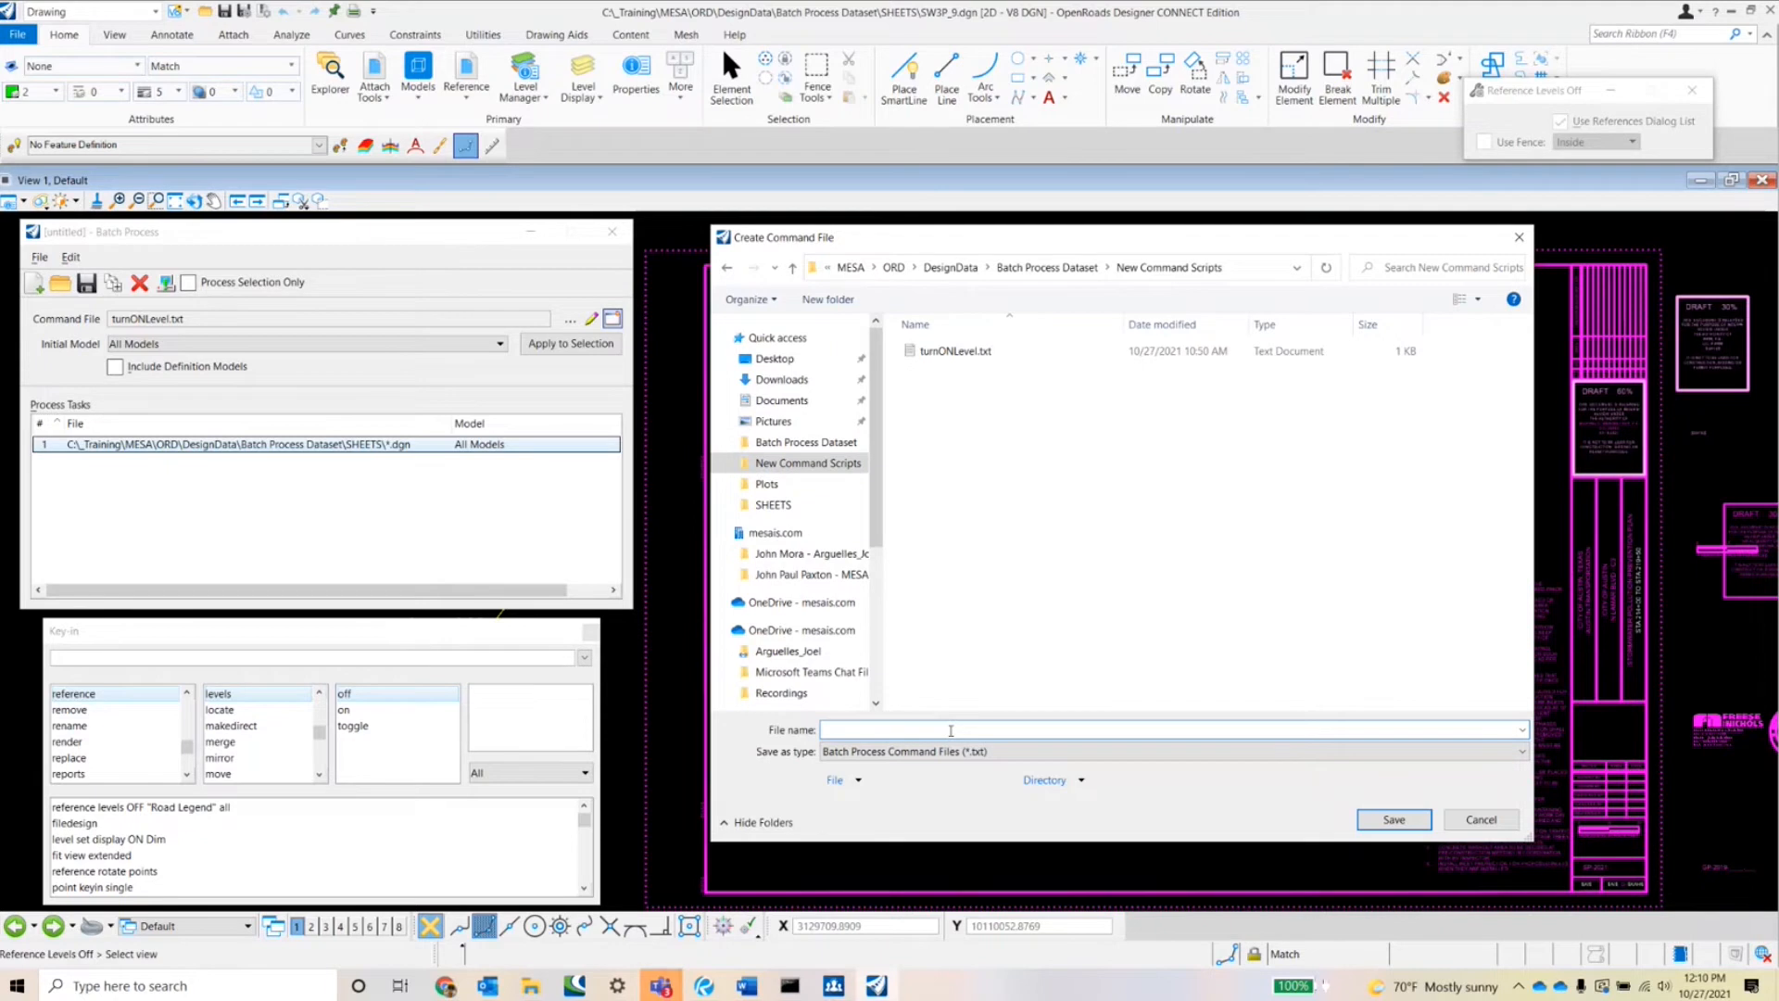
pyautogui.write('turnOFFRefLevel')
pyautogui.click(1395, 820)
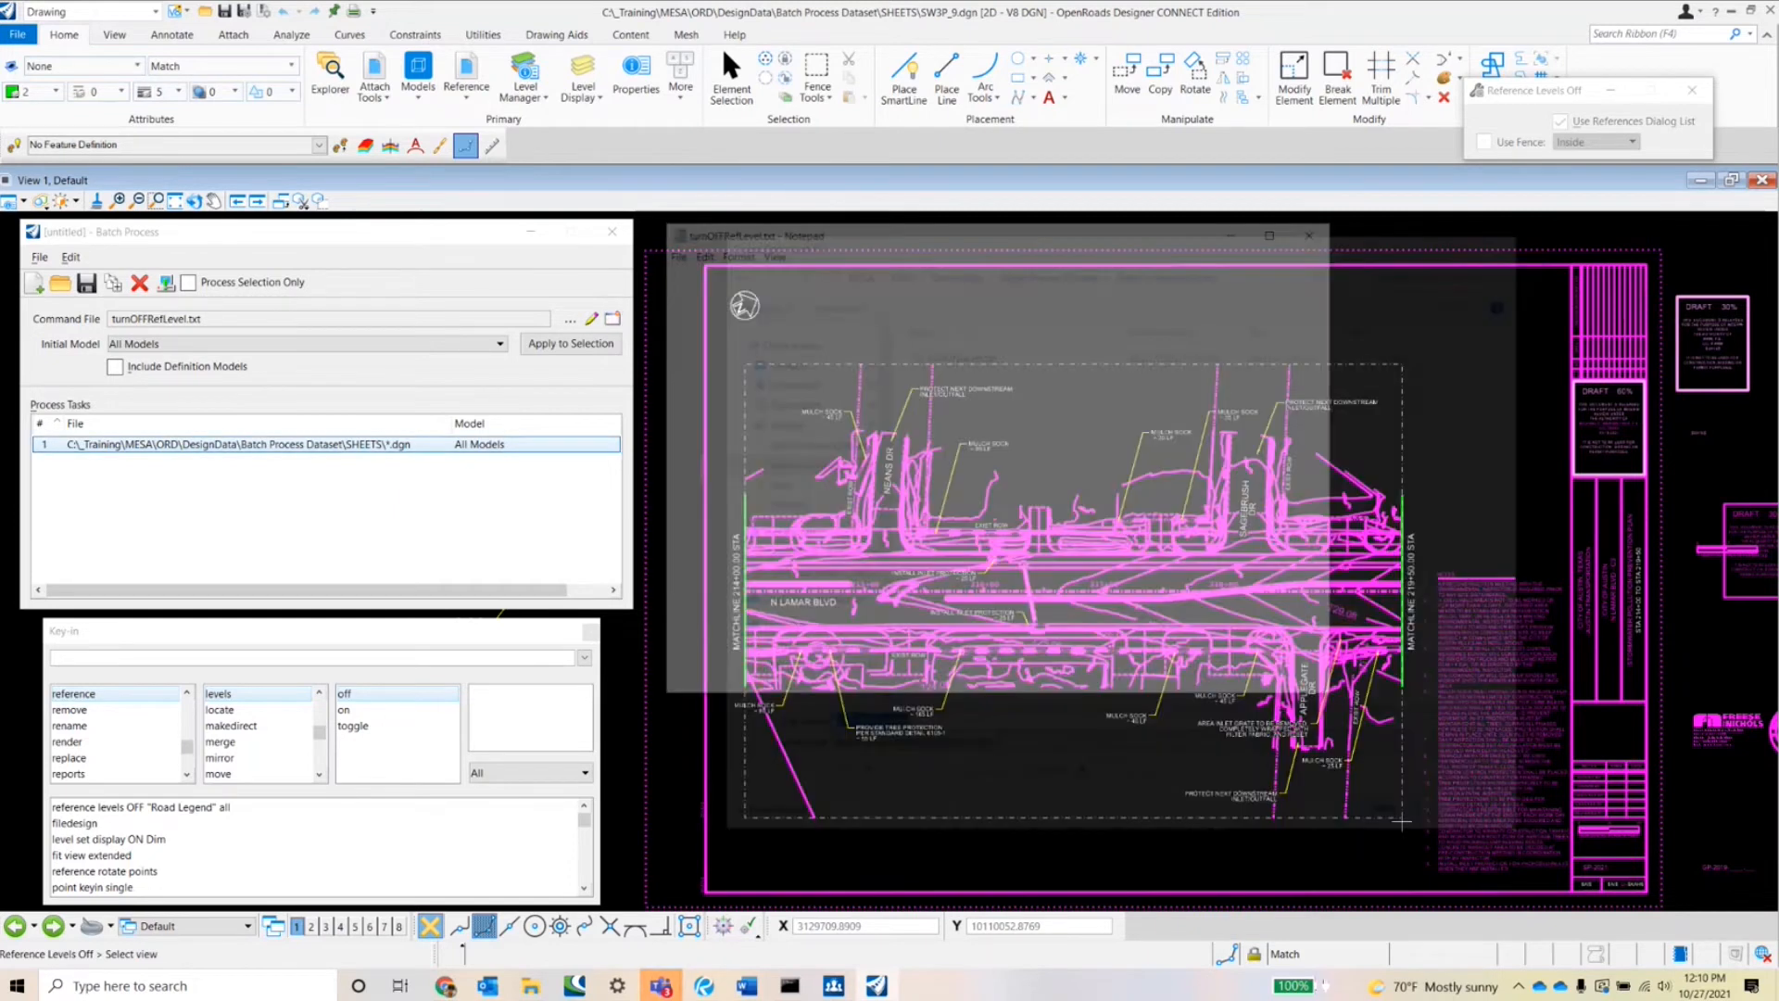
# Write the command reference levels OFF "Road Legend" all;selview all below the comment header of the command file.
pyautogui.click(804, 466)
pyautogui.press('Return')
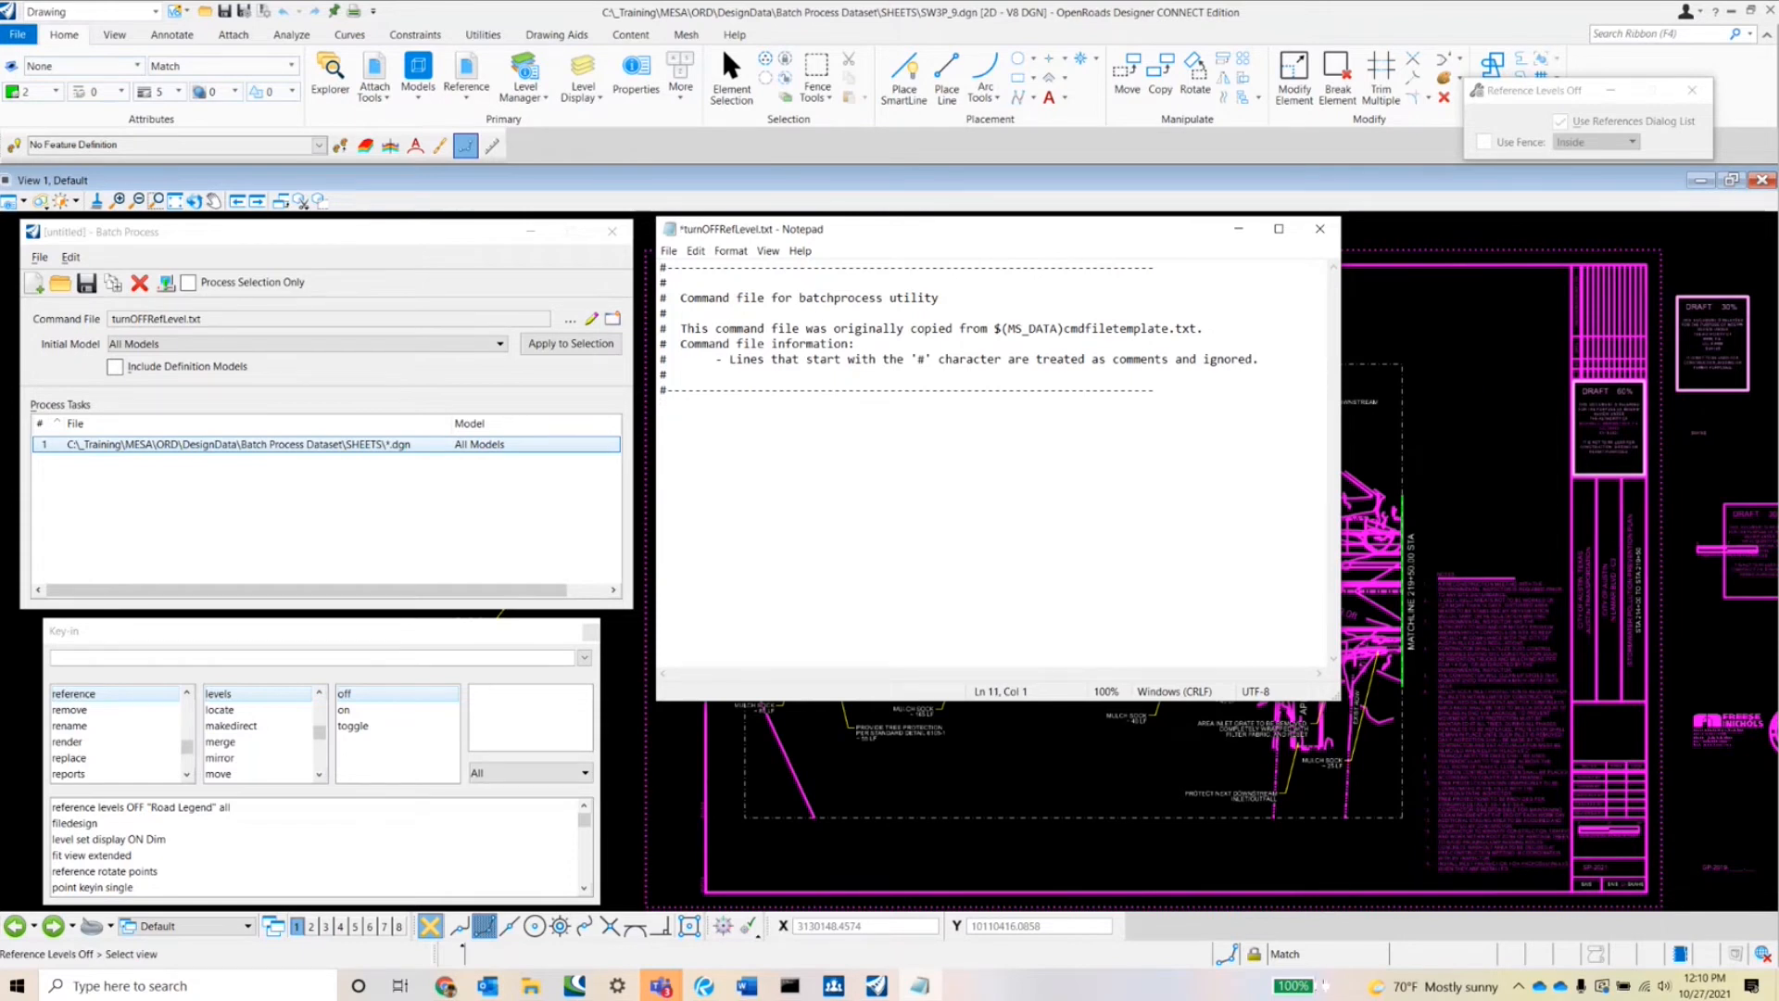
pyautogui.write('reference levels OFF "Road Legend')
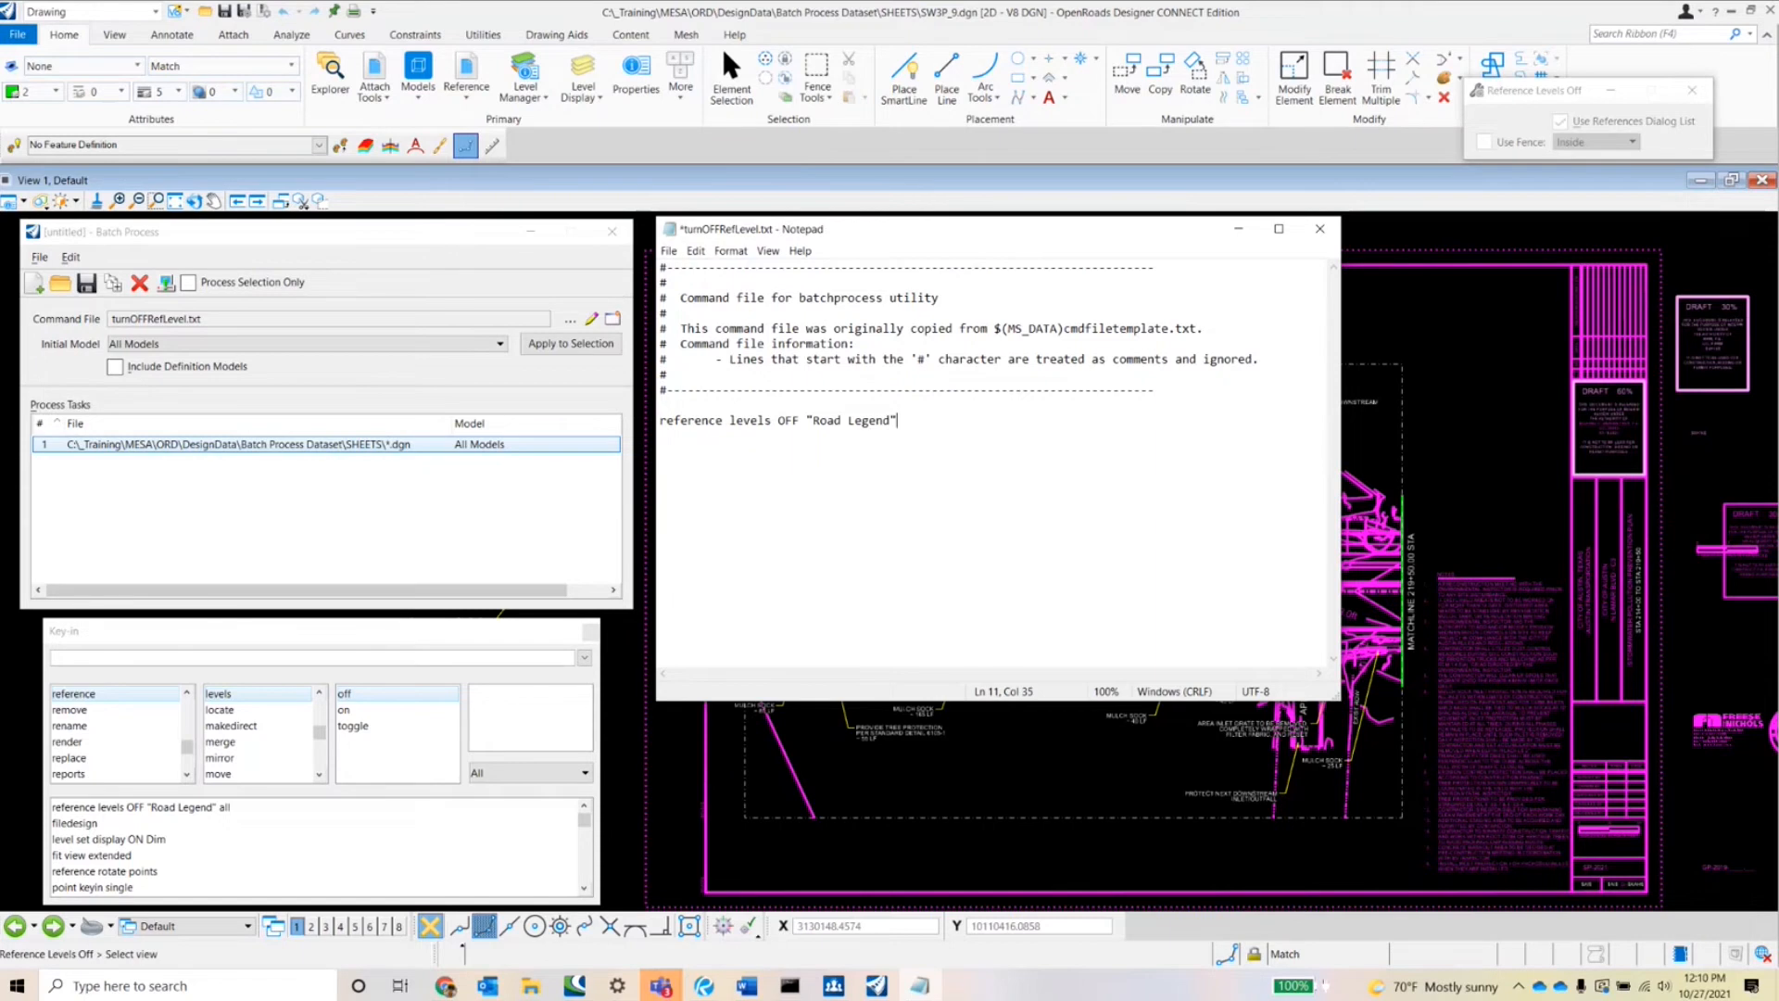
pyautogui.write('" all')
pyautogui.write(';selview 1')
pyautogui.press('BackSpace')
pyautogui.write('all')
pyautogui.press('Return')
pyautogui.press('Return')
# Run the key-in fit view extended on the open sheet drawing.
pyautogui.click(159, 660)
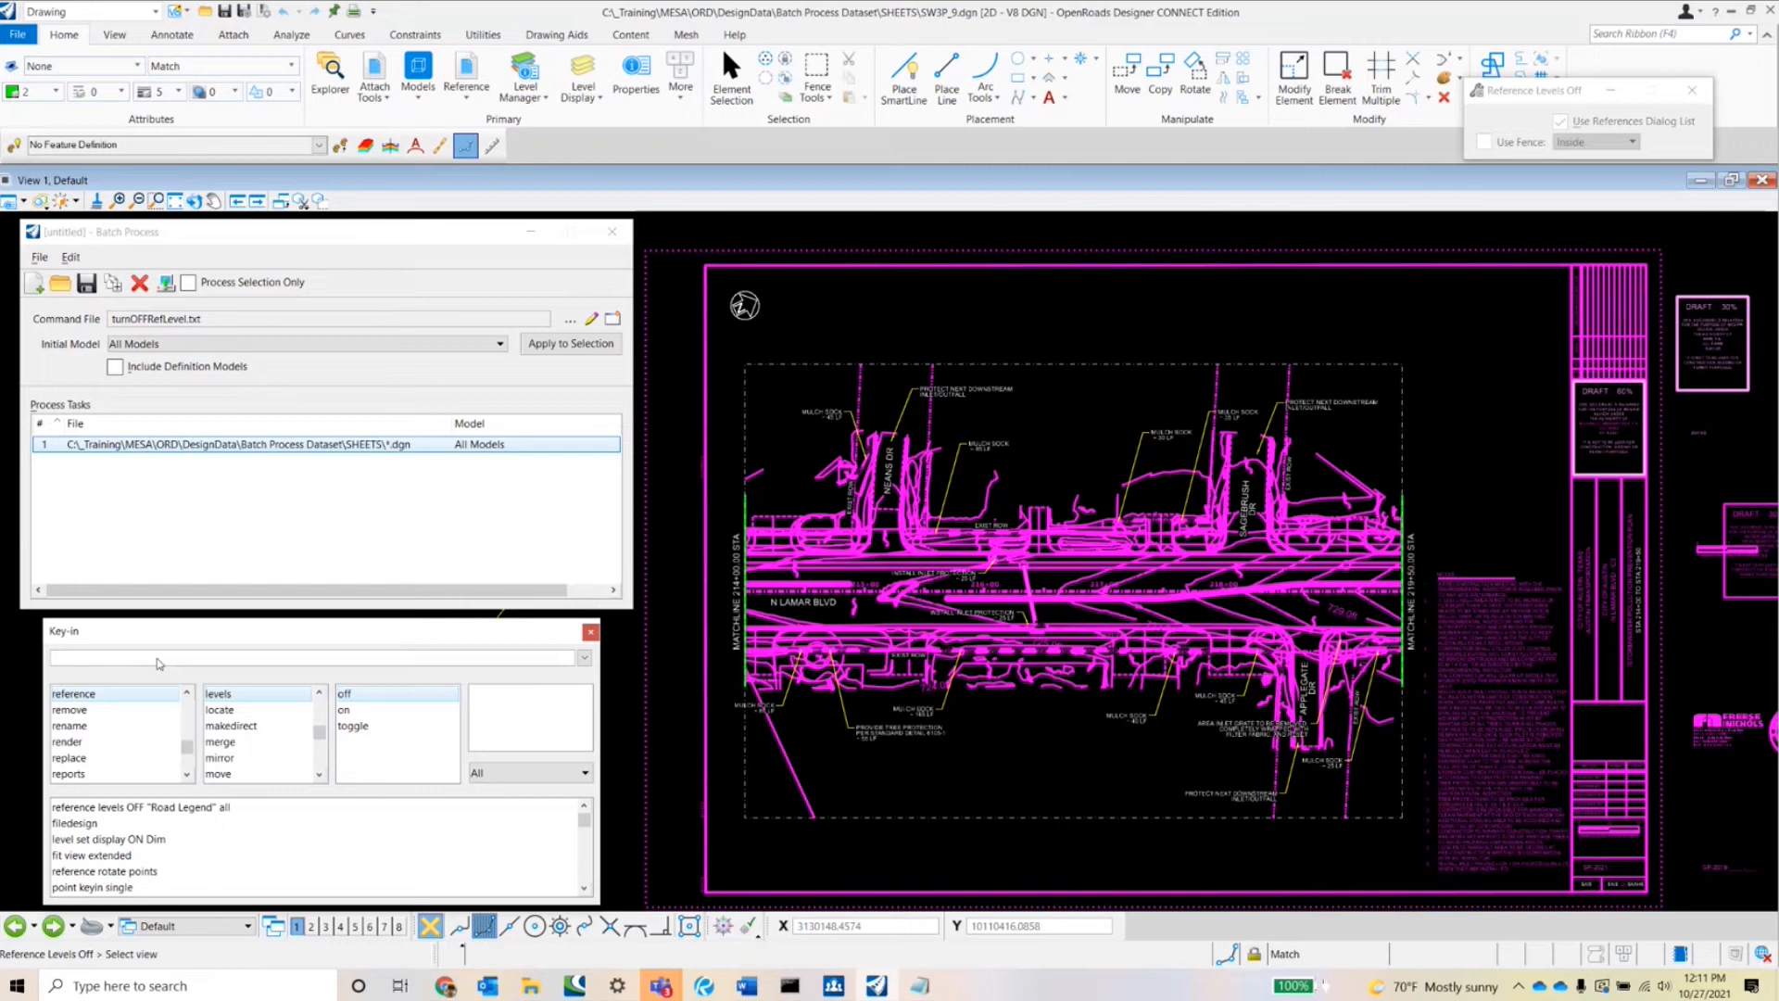
pyautogui.write('fit view extend')
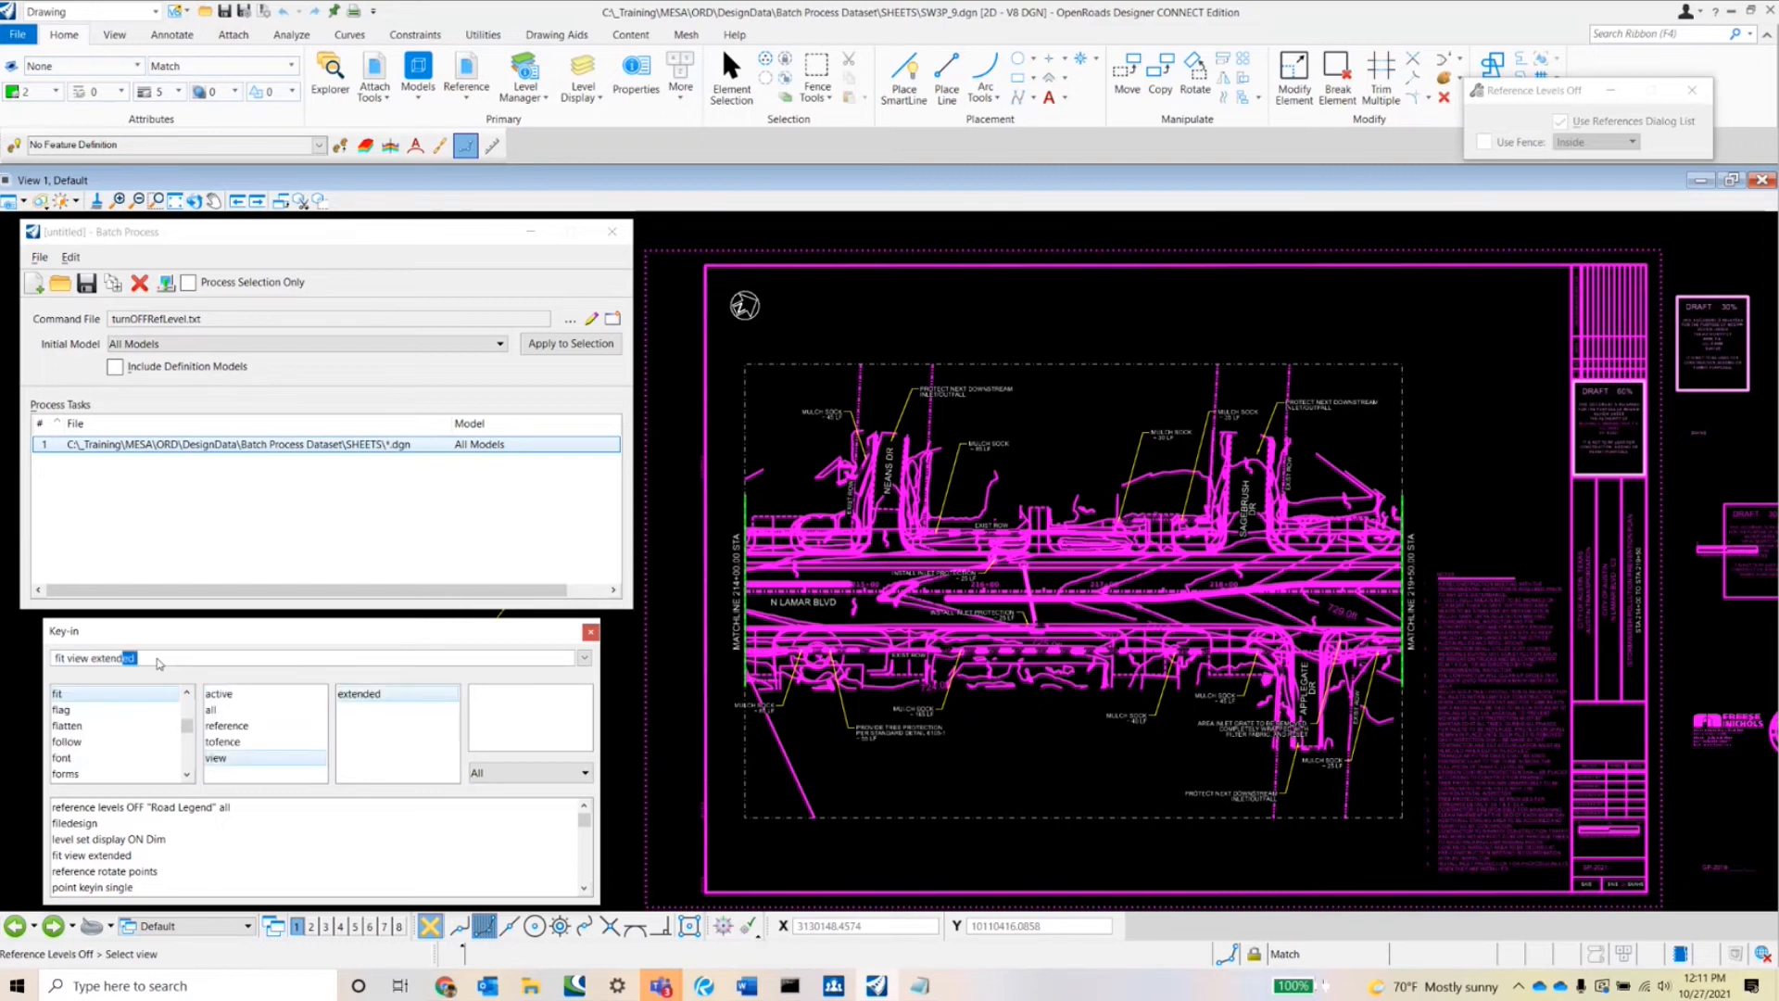
pyautogui.write('ed')
pyautogui.press('Return')
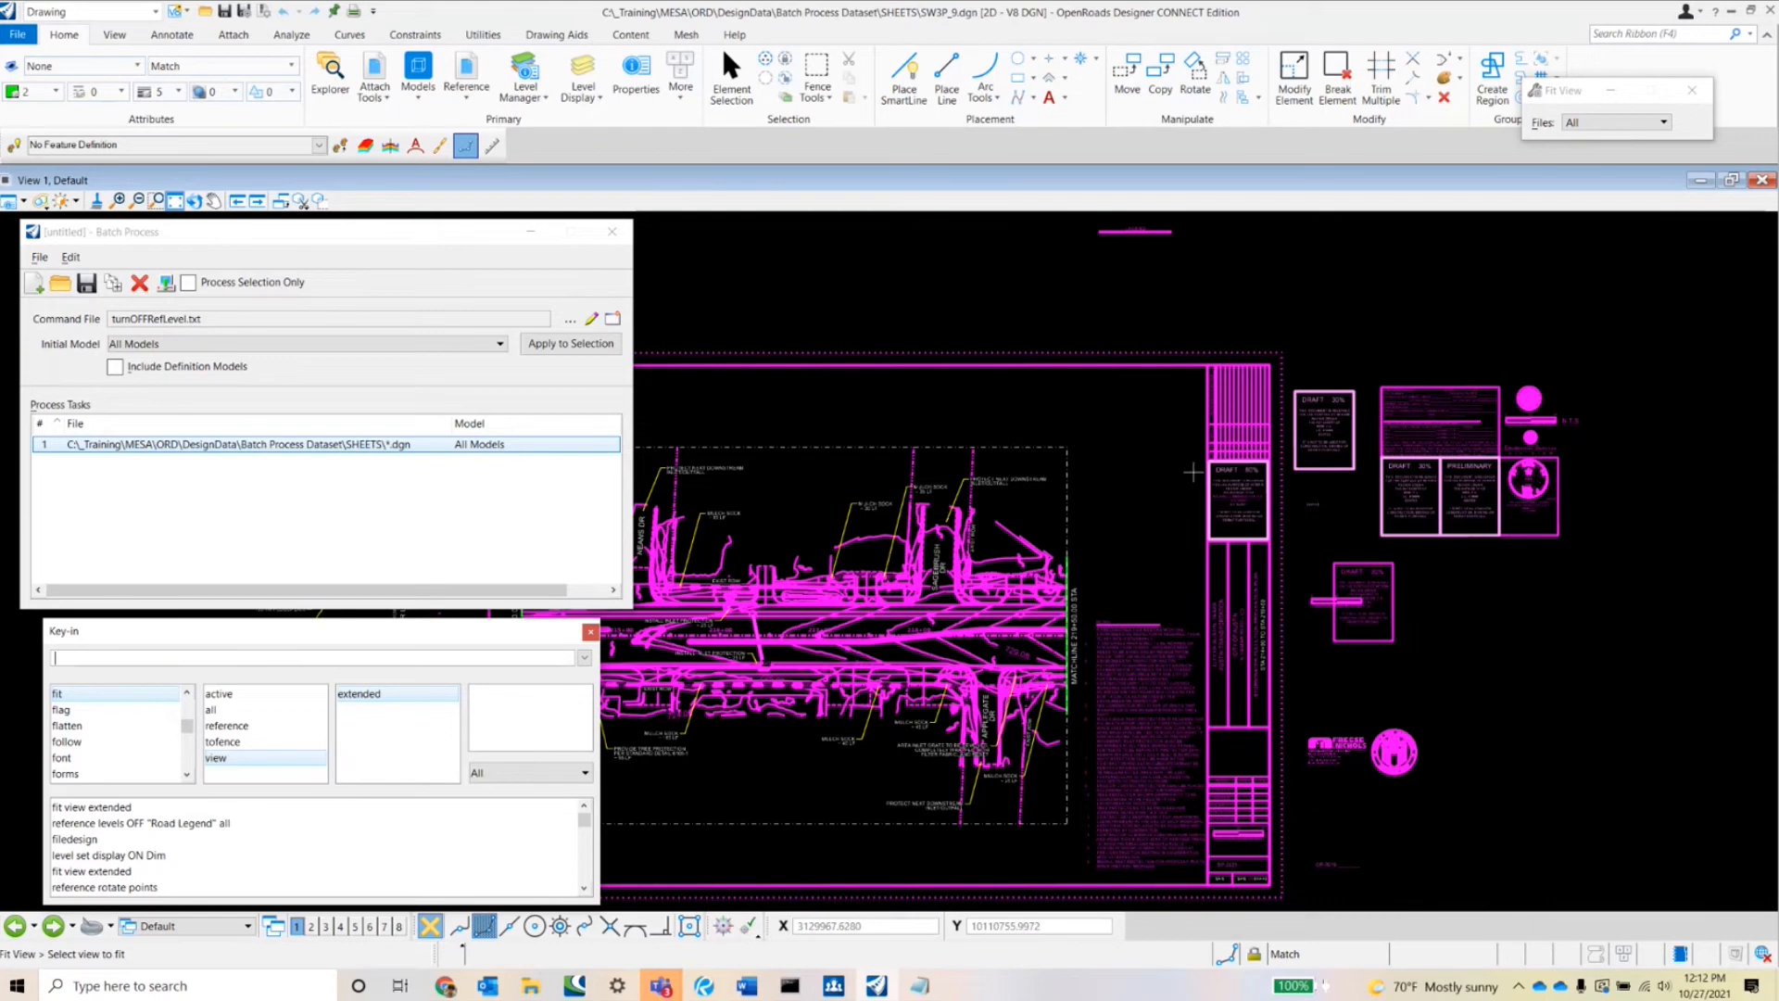
# Switch back to Notepad and add the commands fit view extended and filedesign on separate lines of turnOFFRefLevel.txt.
pyautogui.click(920, 985)
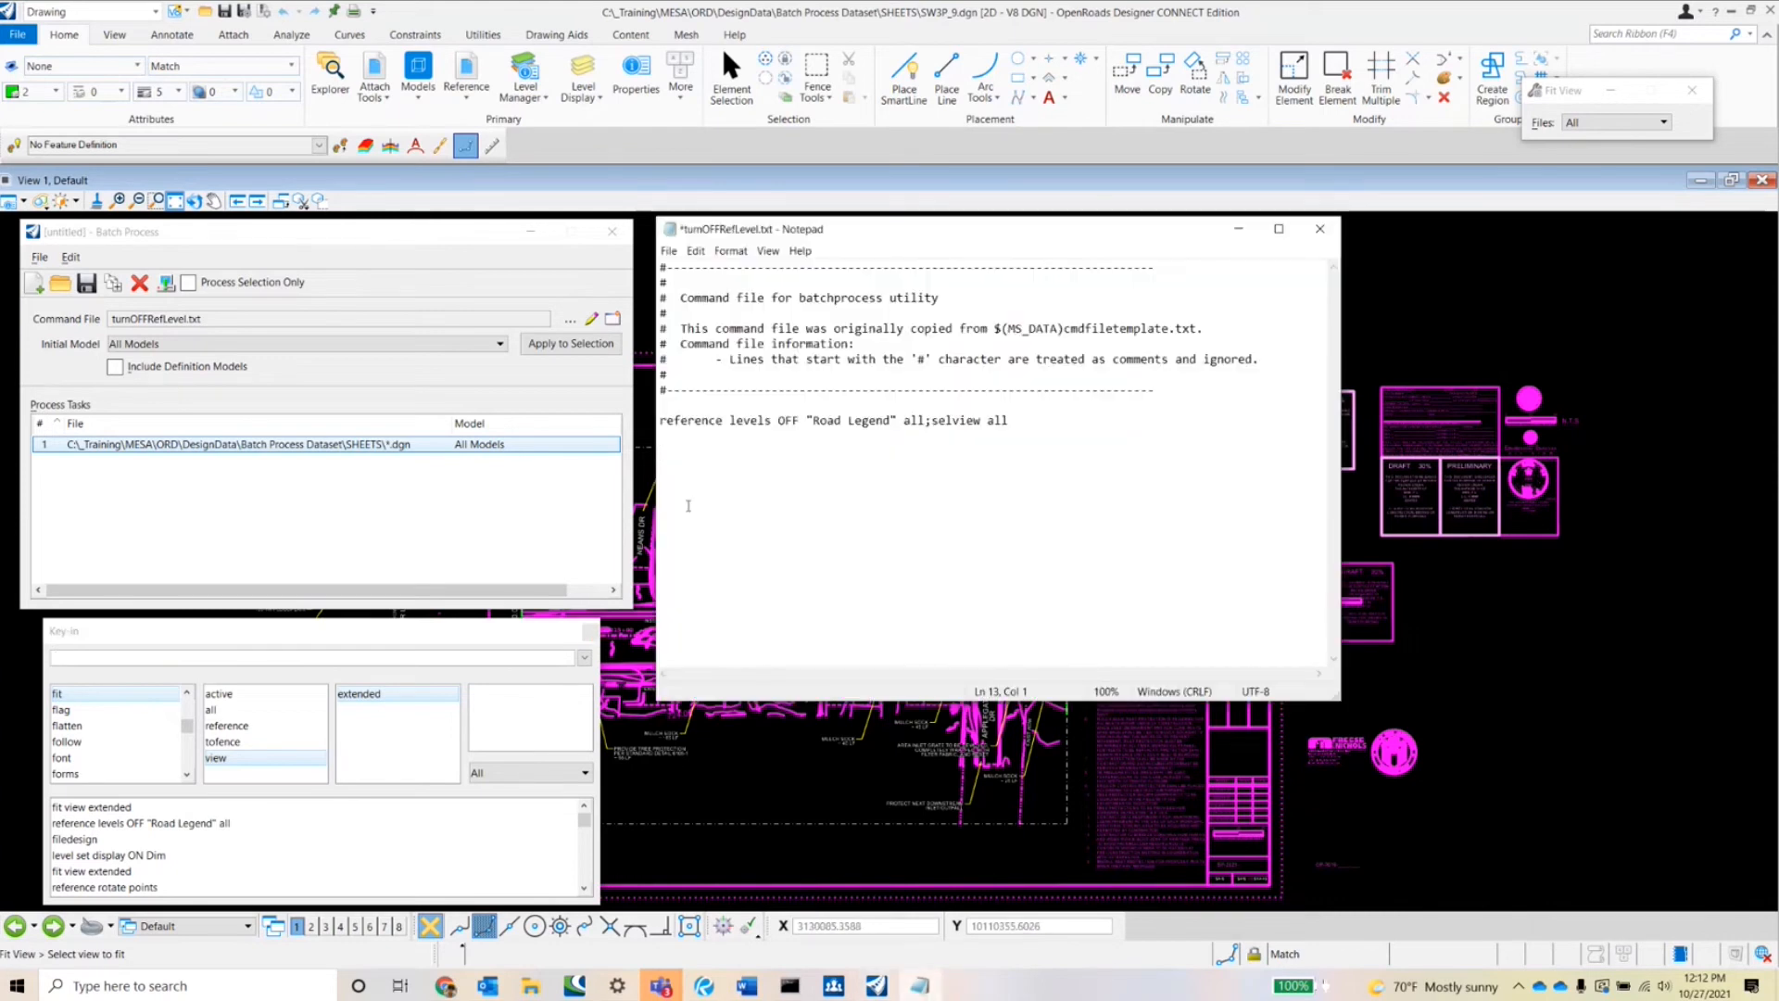
pyautogui.write('fit view')
pyautogui.write(' exten')
pyautogui.write('ded  ')
pyautogui.write('filede')
pyautogui.write('sign')
# Save the turnOFFRefLevel.txt command file and close it.
pyautogui.click(668, 251)
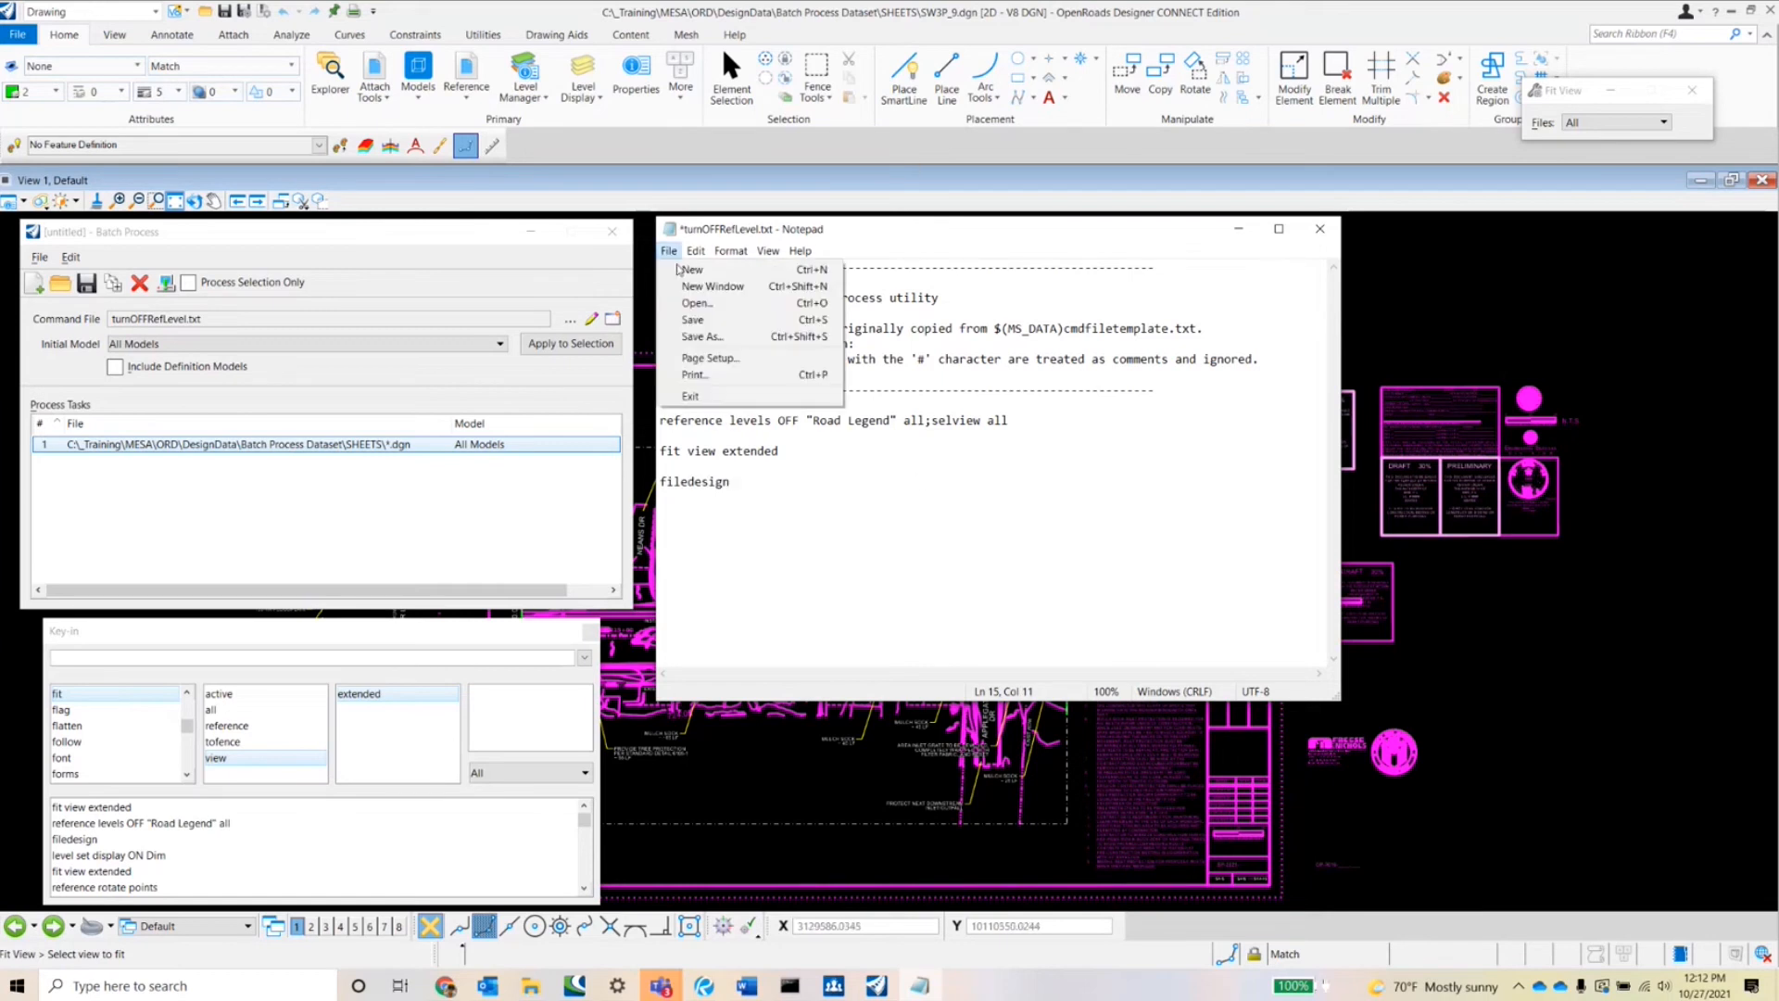
pyautogui.click(702, 320)
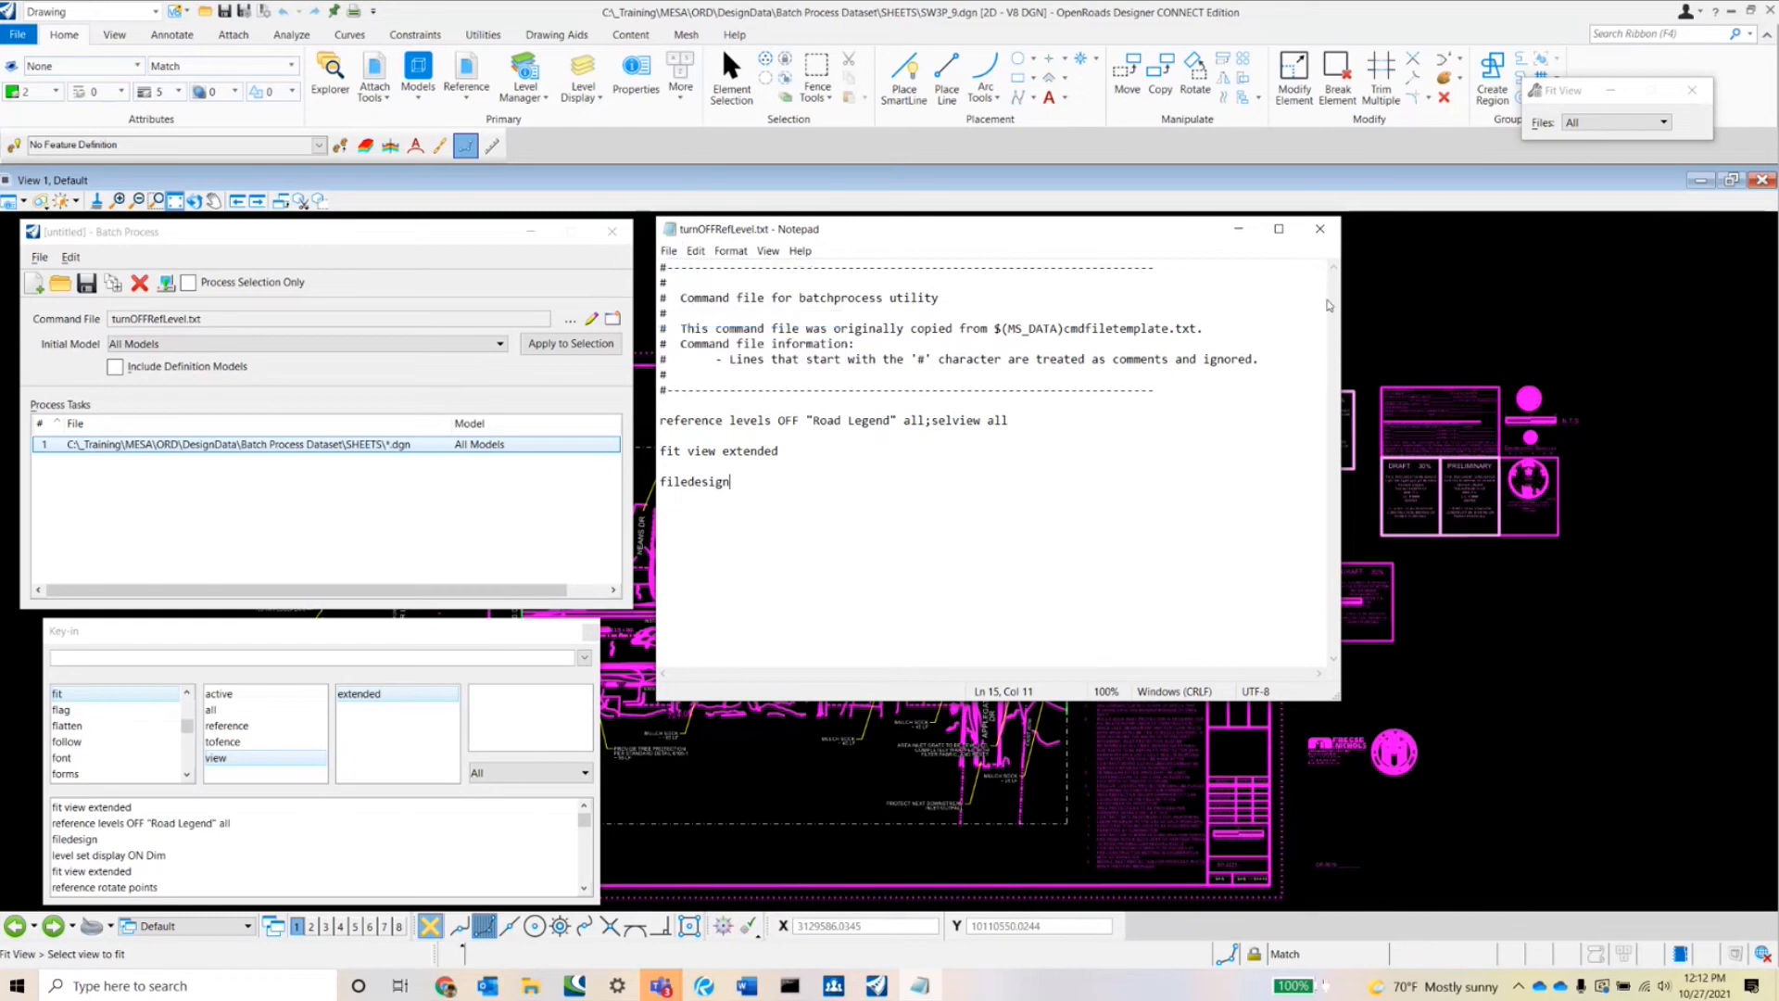
pyautogui.click(1320, 231)
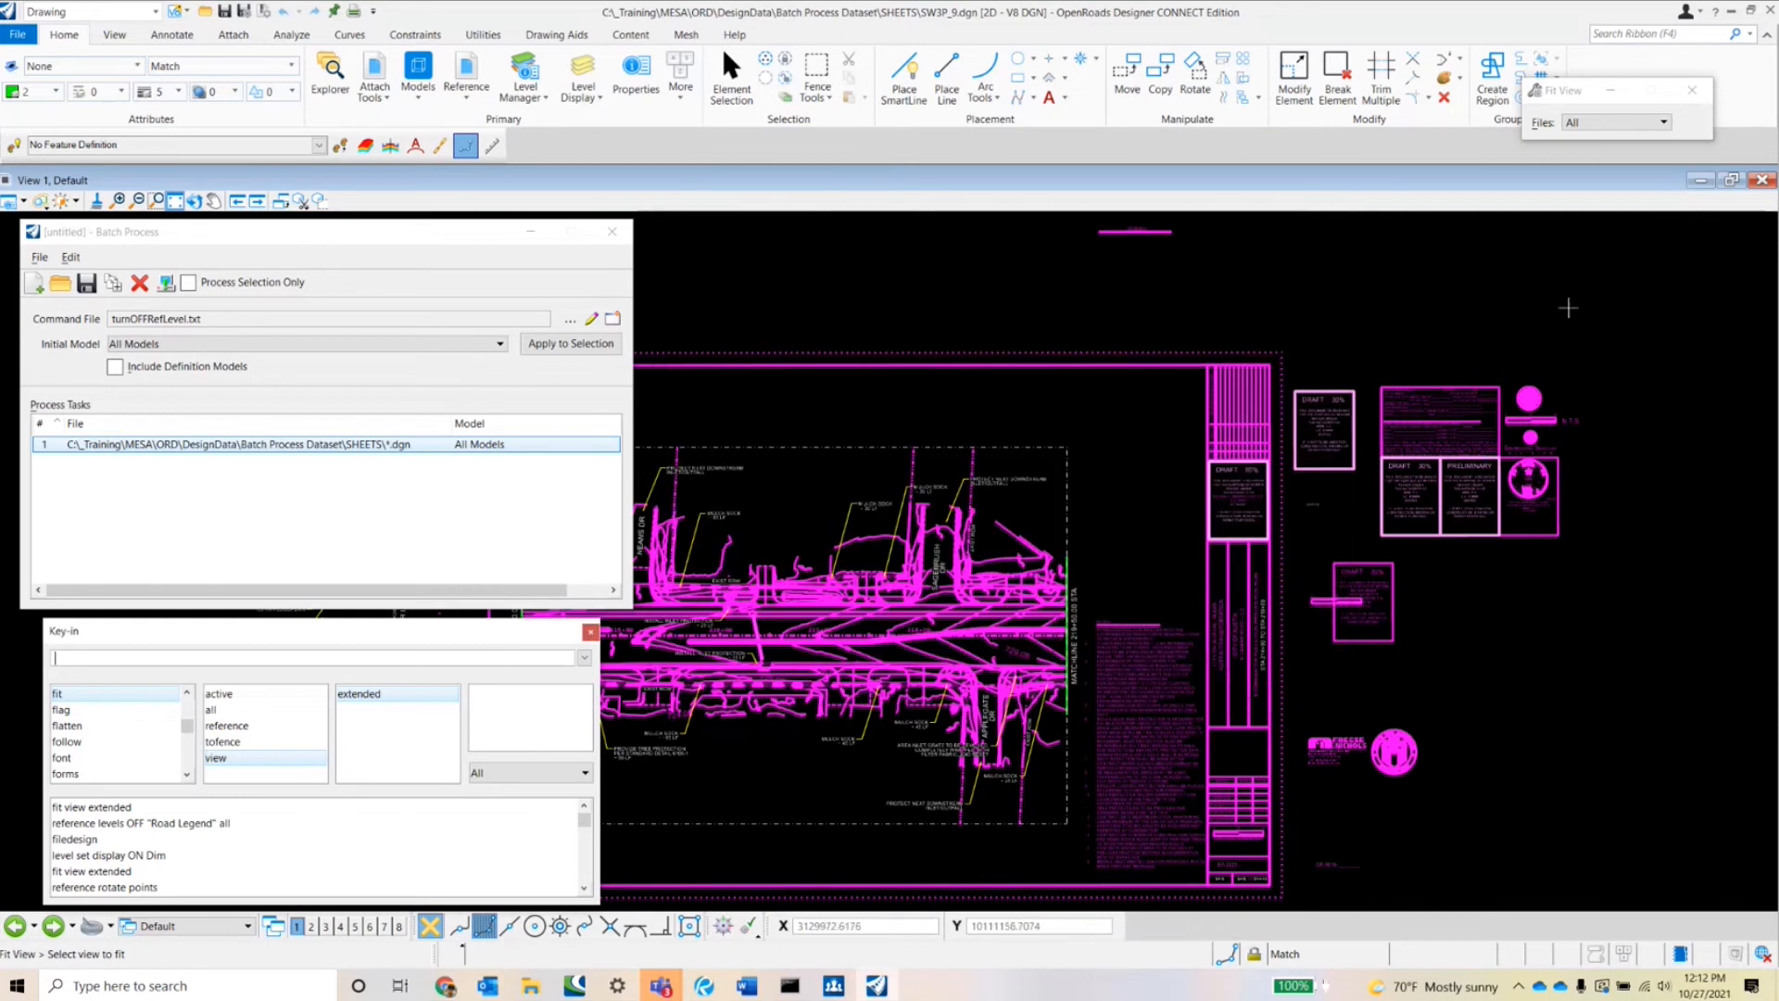
# Run the batch process with turnOFFRefLevel.txt on all models of the DGN files in the SHEETS folder, and close the file list when done.
pyautogui.scroll(-2, 1568, 309)
pyautogui.scroll(2, 1150, 444)
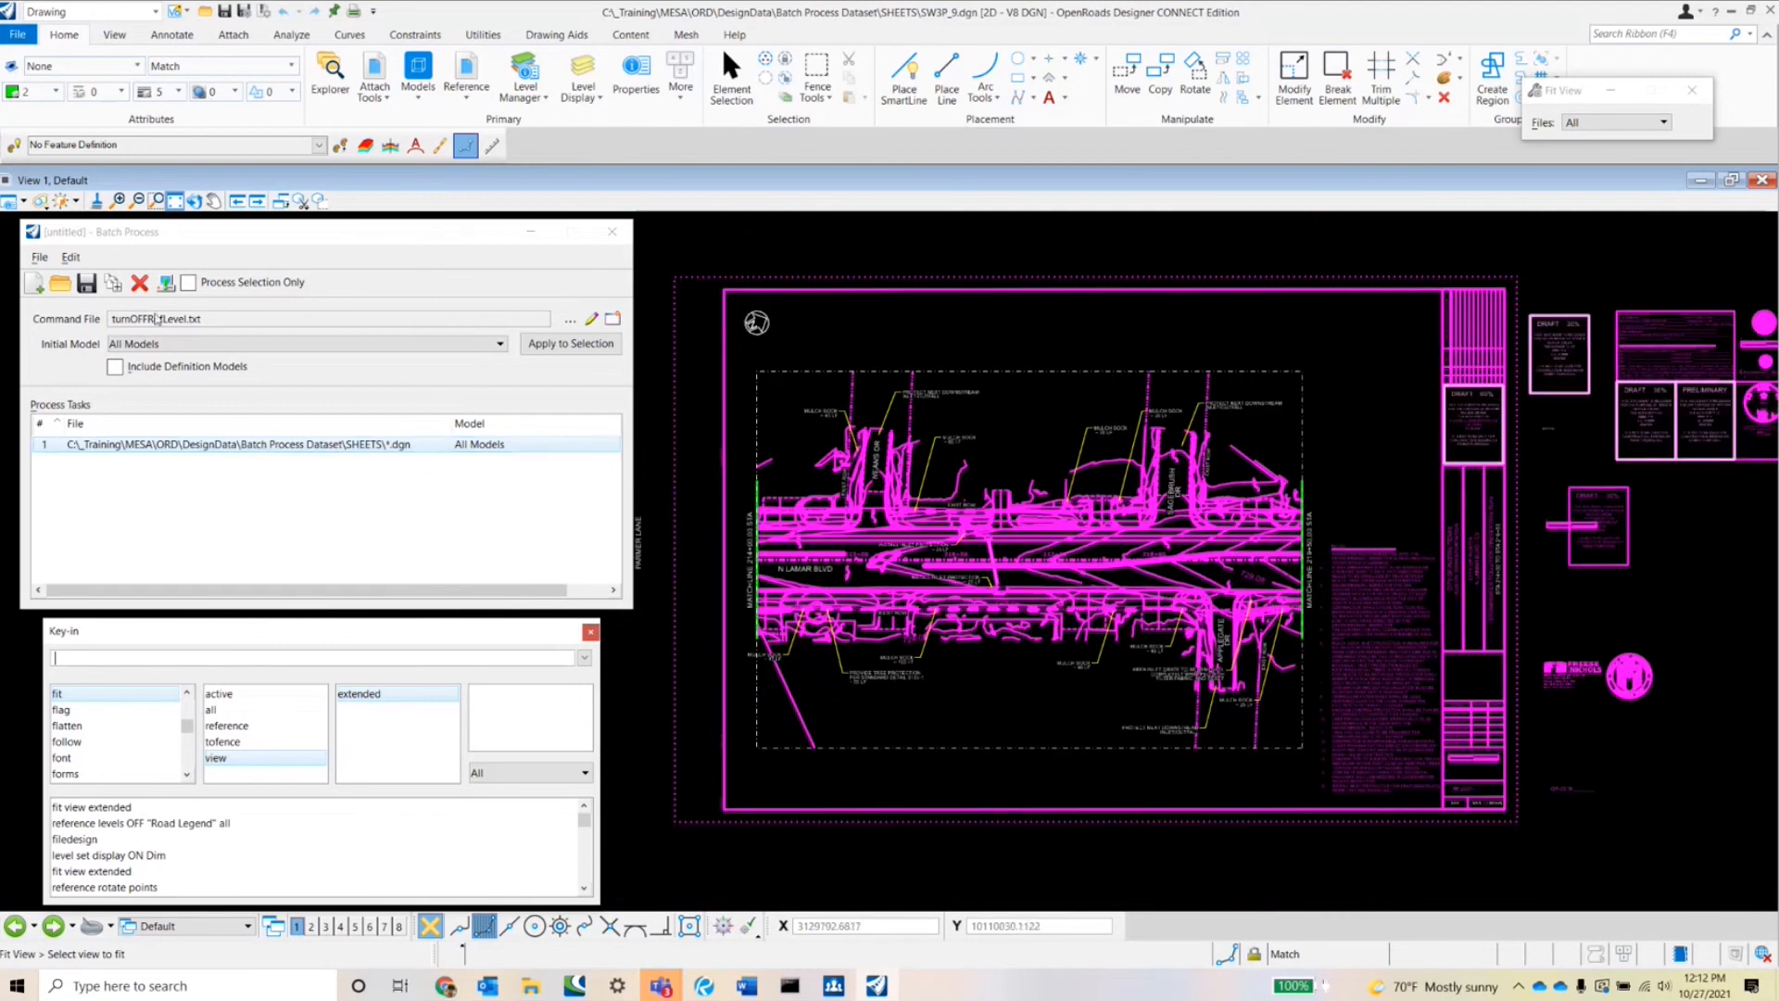
pyautogui.click(168, 283)
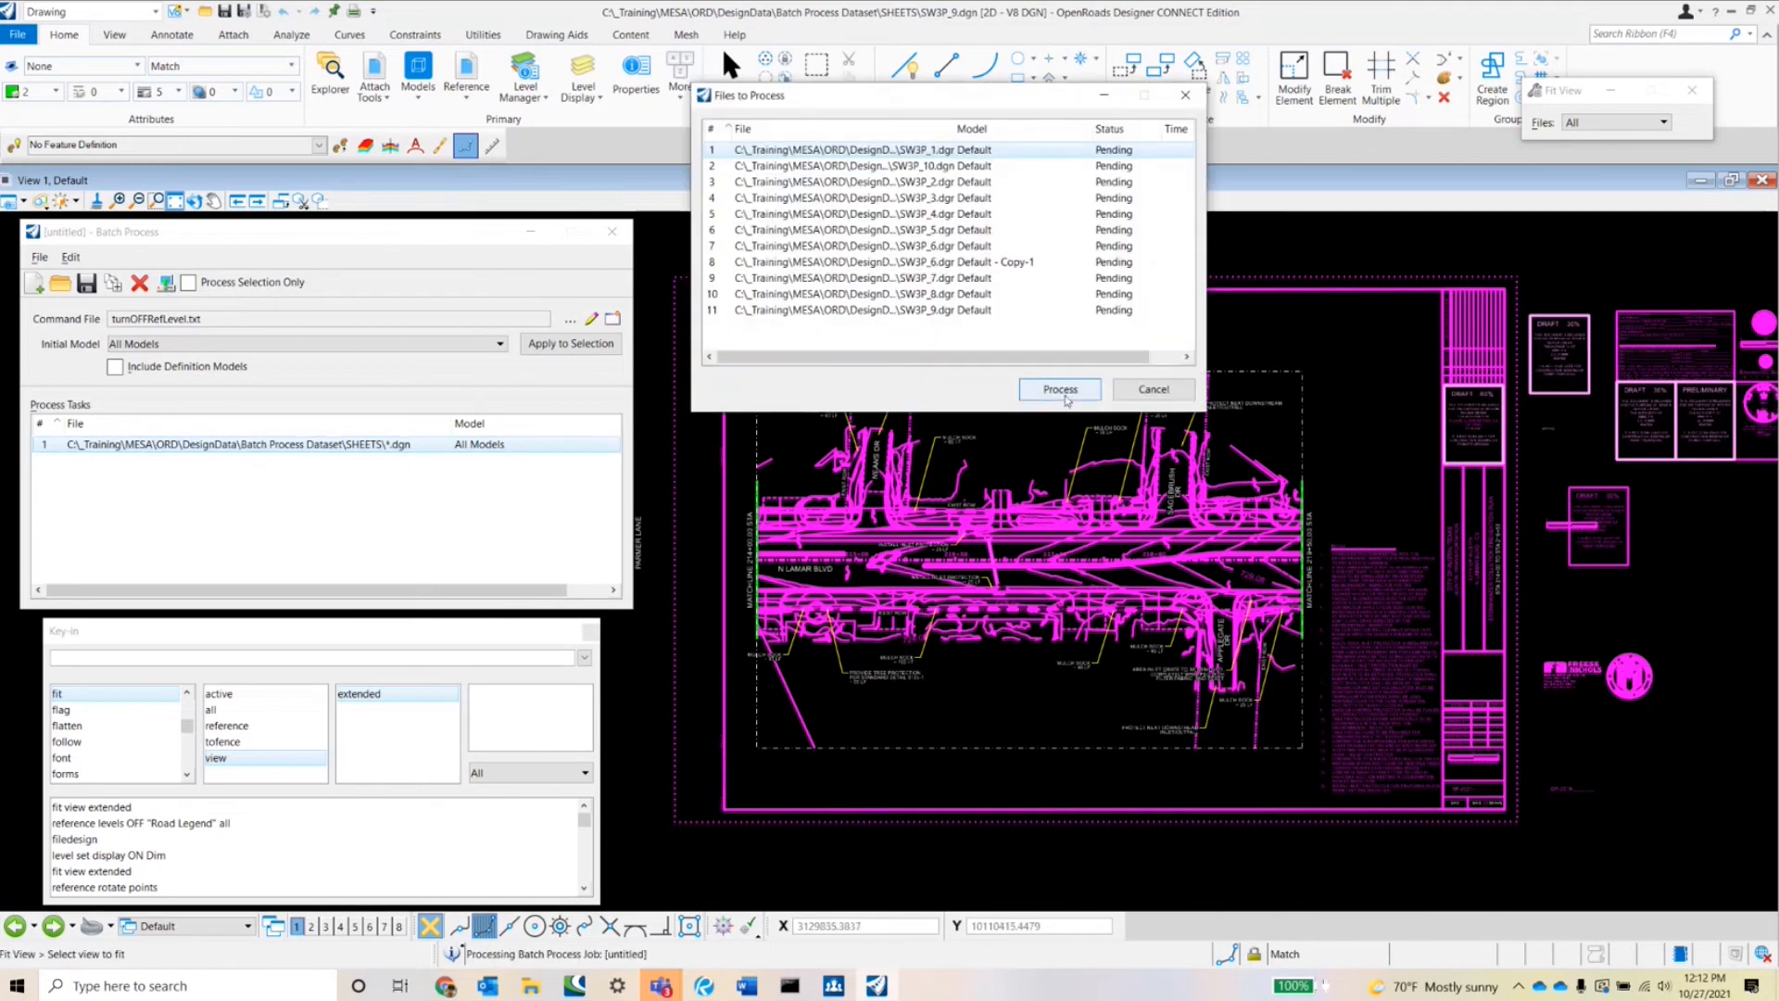
pyautogui.click(1064, 392)
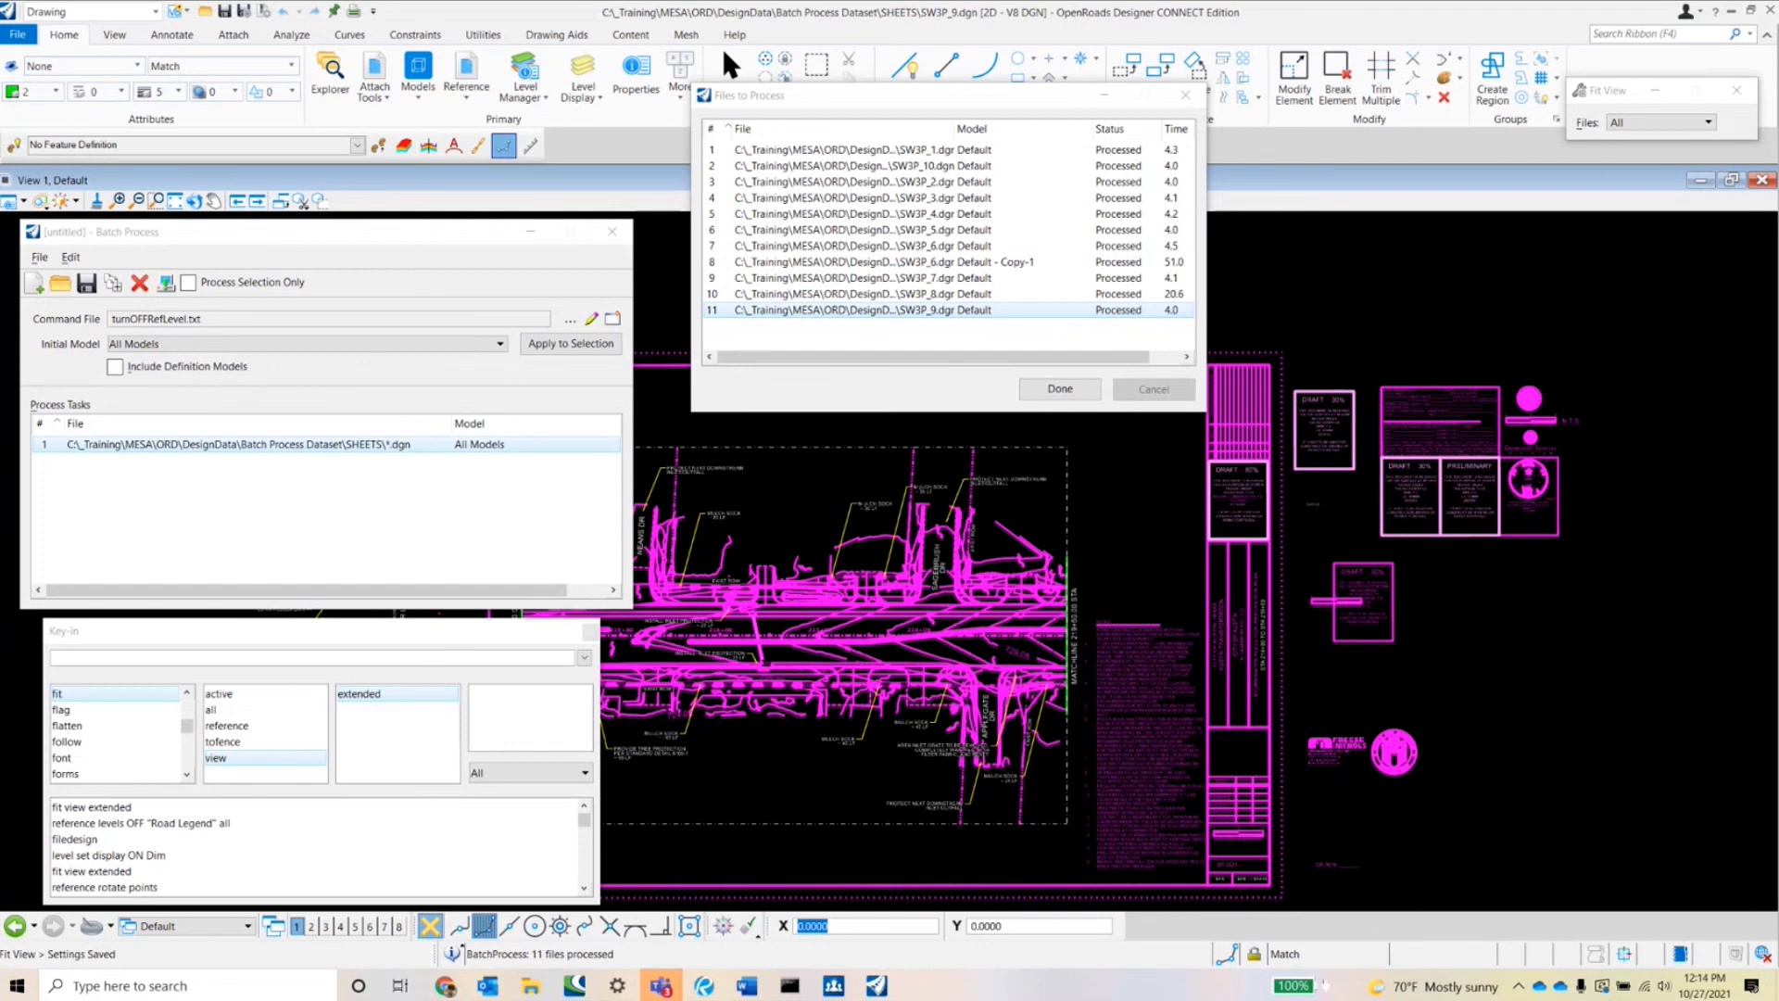
pyautogui.click(1057, 388)
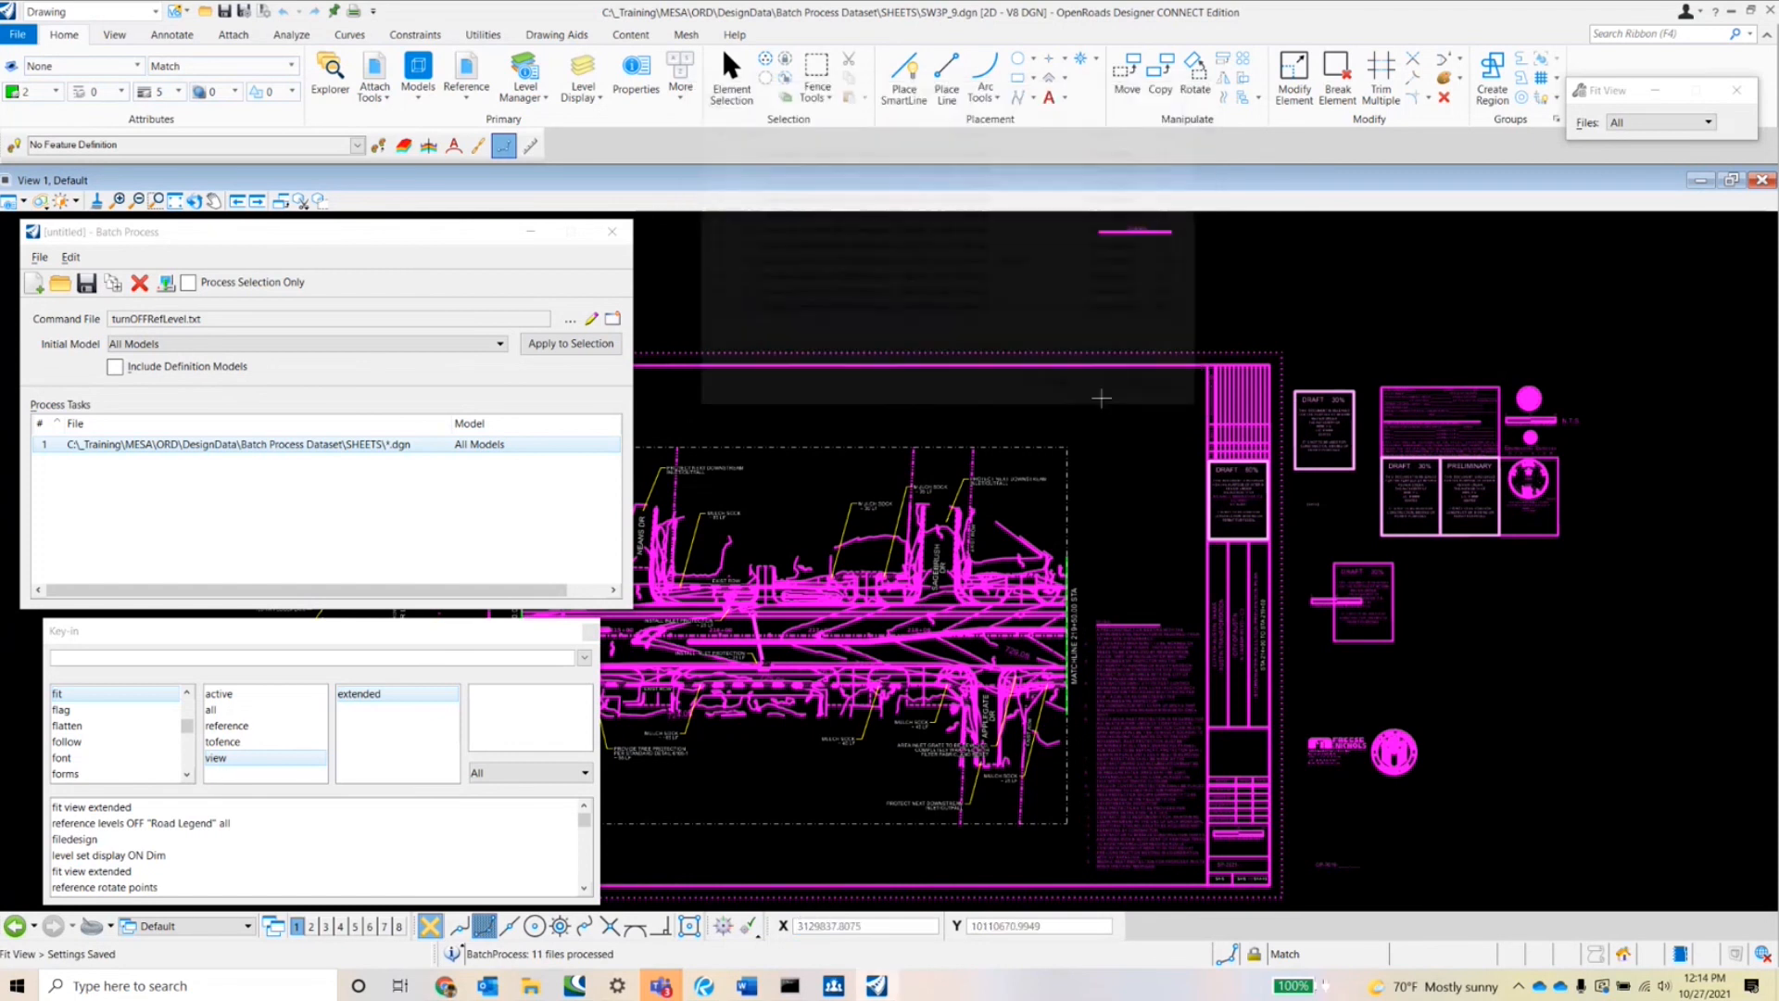